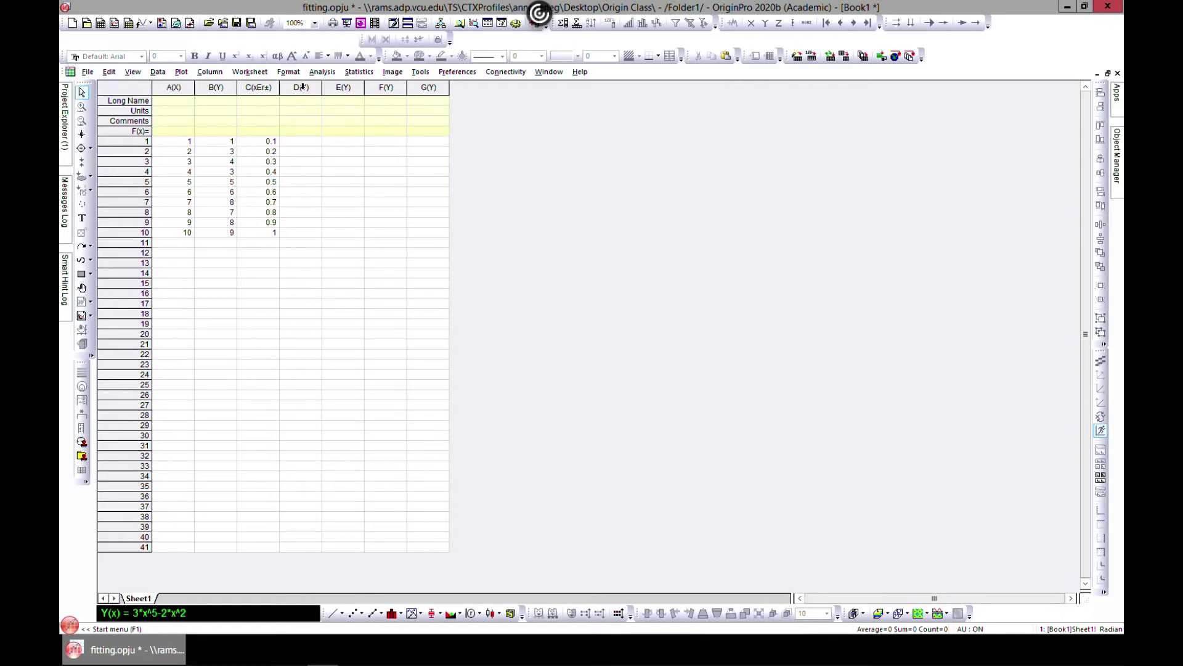
- Open the Linear Fit dialog from Analysis > Fitting > Linear Fit
click(321, 71)
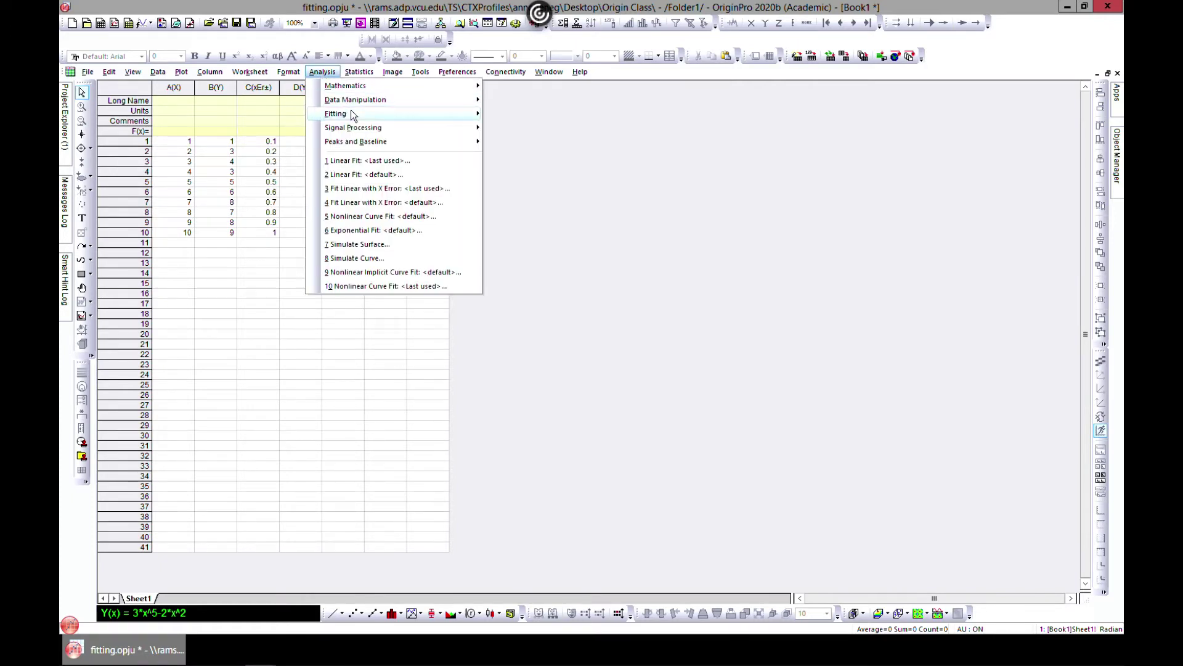
mouse_move(353, 116)
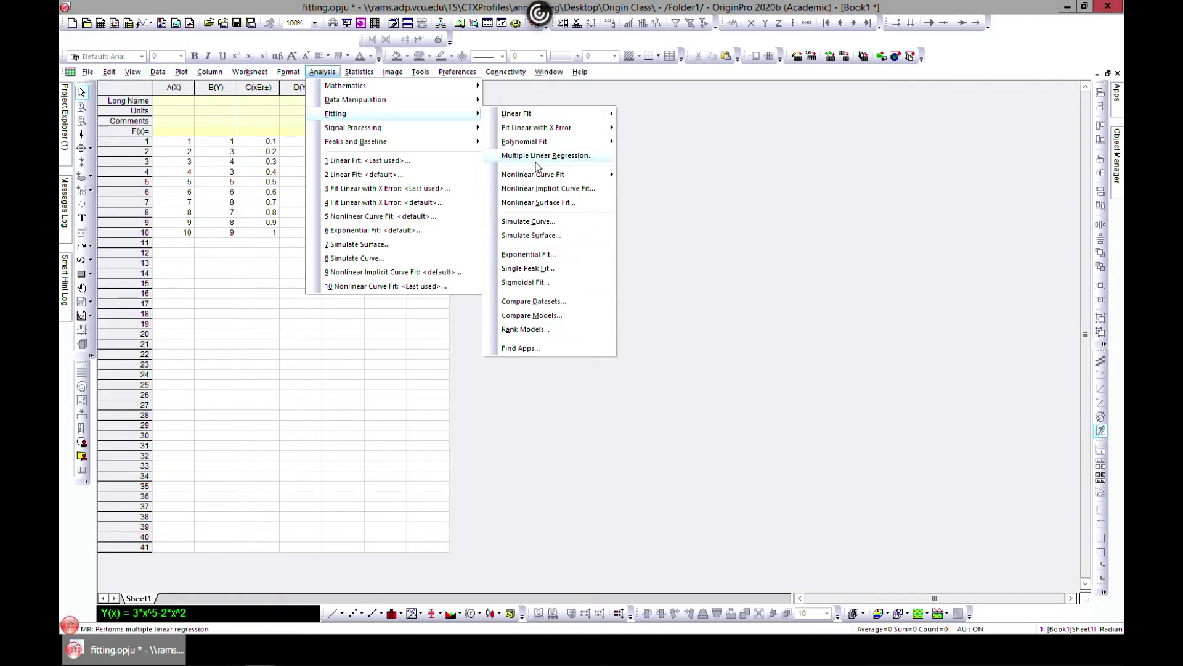
mouse_move(518, 132)
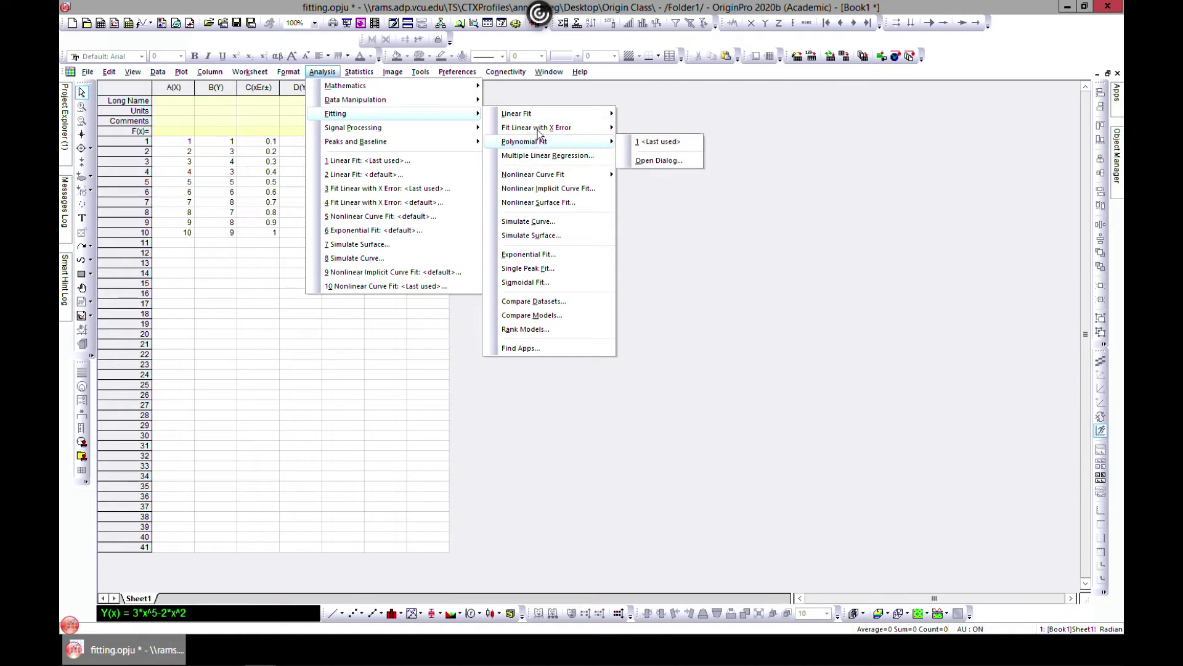
mouse_move(561, 118)
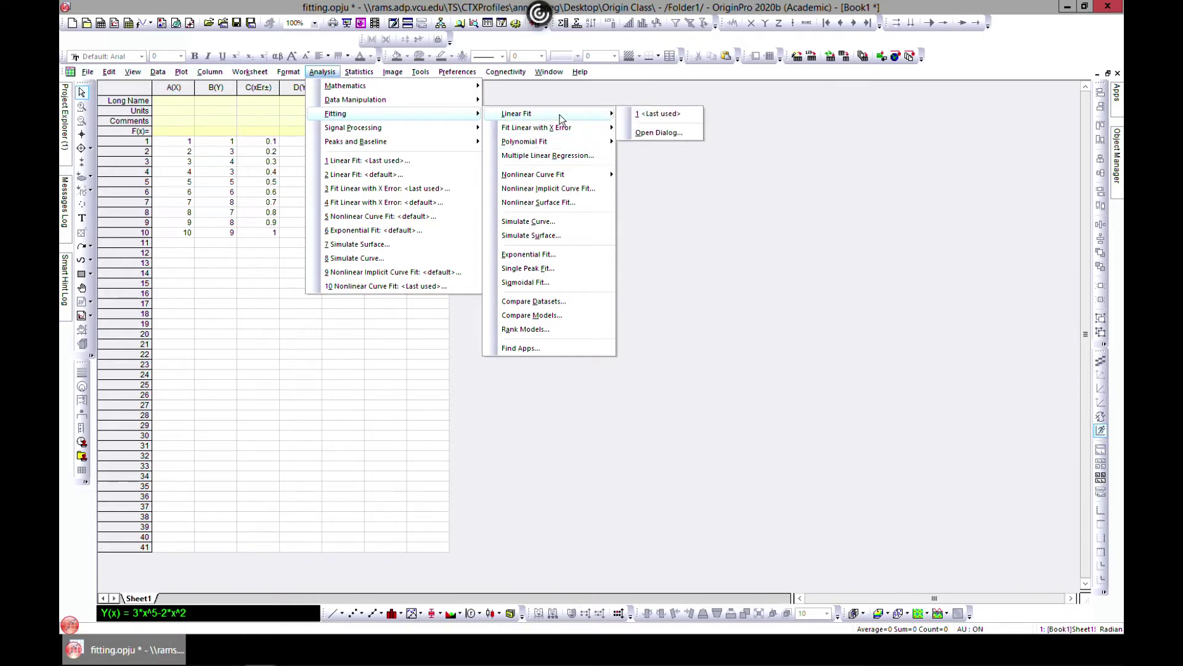
click(647, 135)
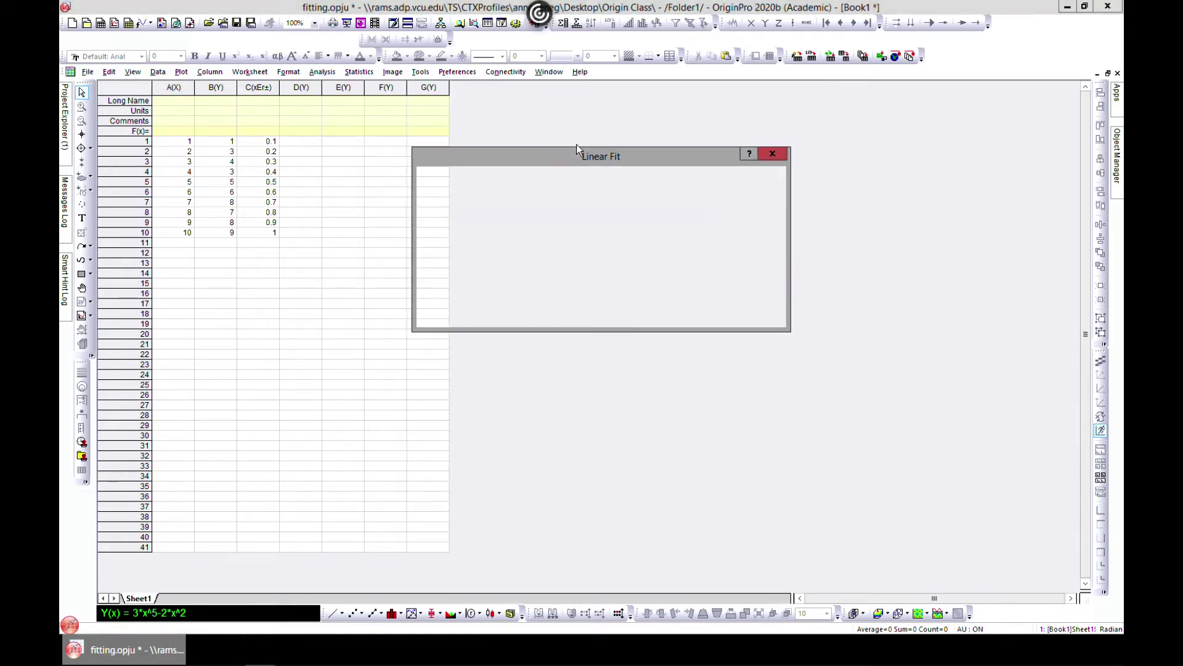
- Set the Linear Fit input to Sheet1 columns A(X) and B(Y)
drag(558, 146, 592, 127)
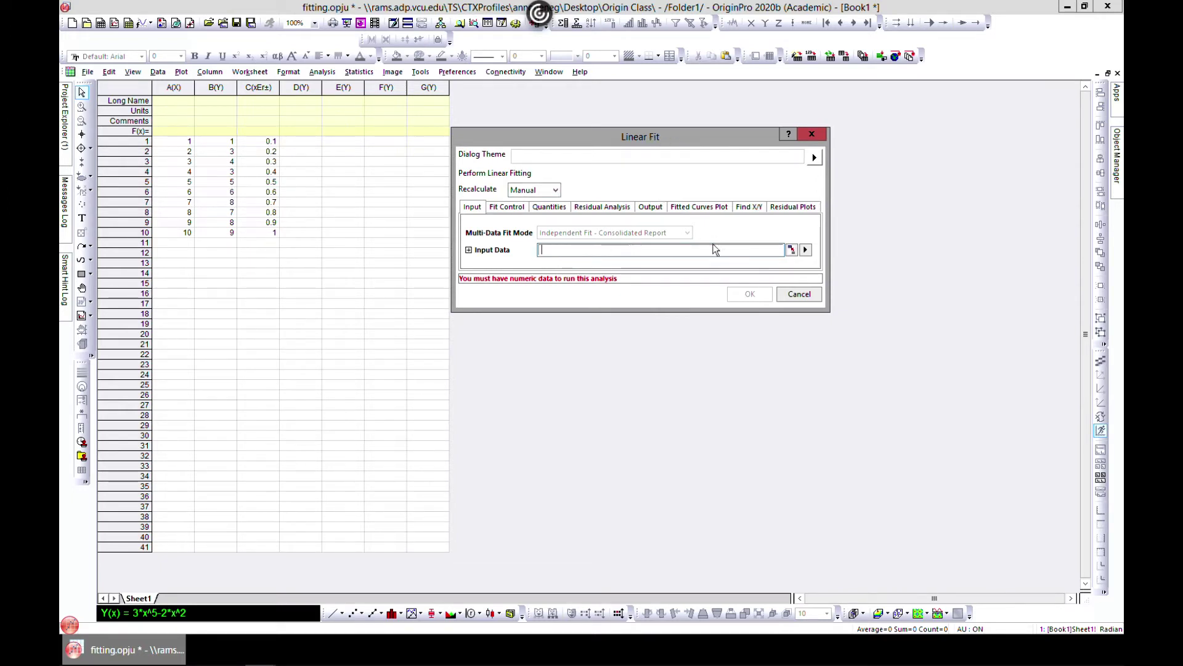
click(805, 250)
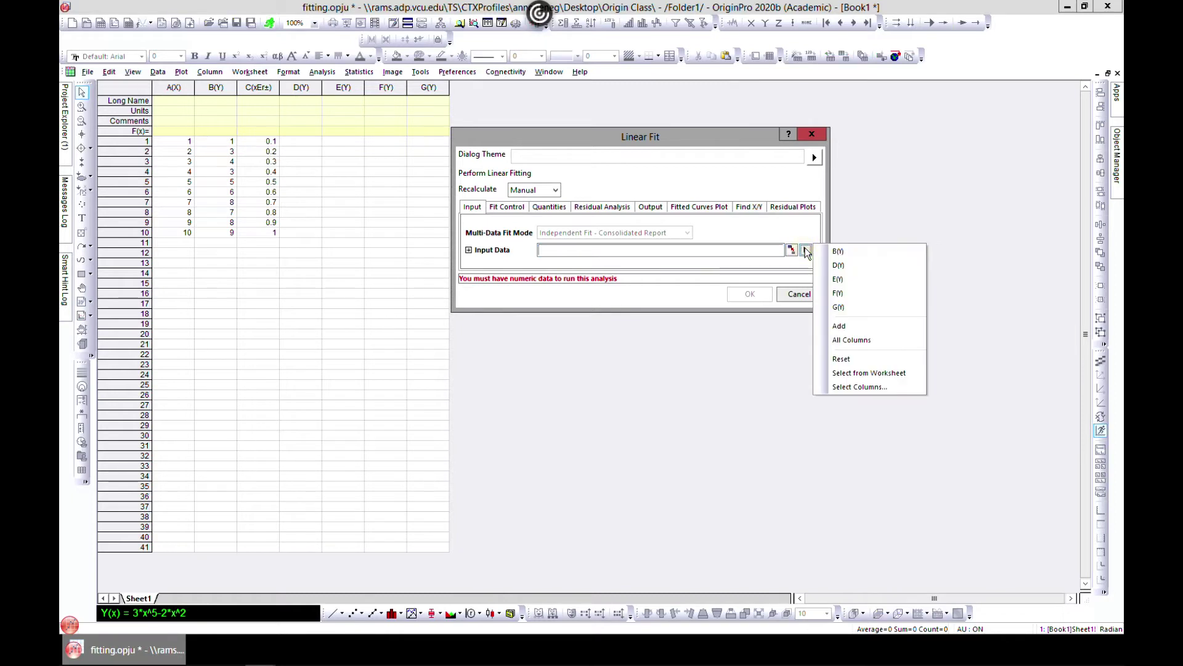
click(842, 250)
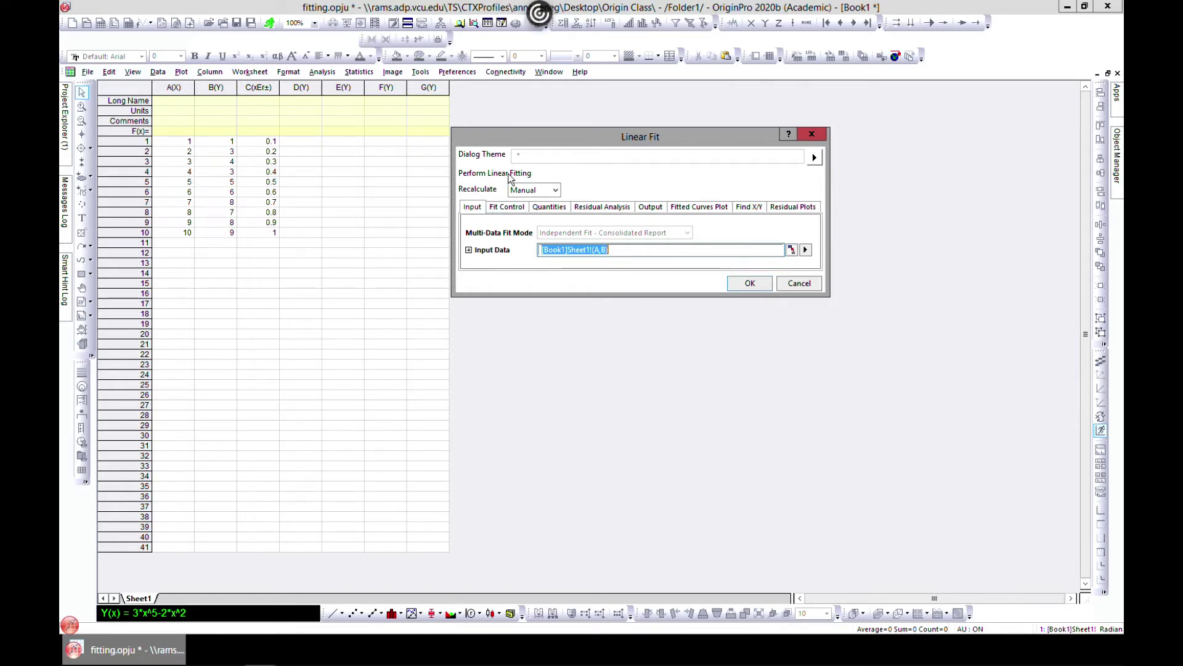
drag(562, 139, 599, 130)
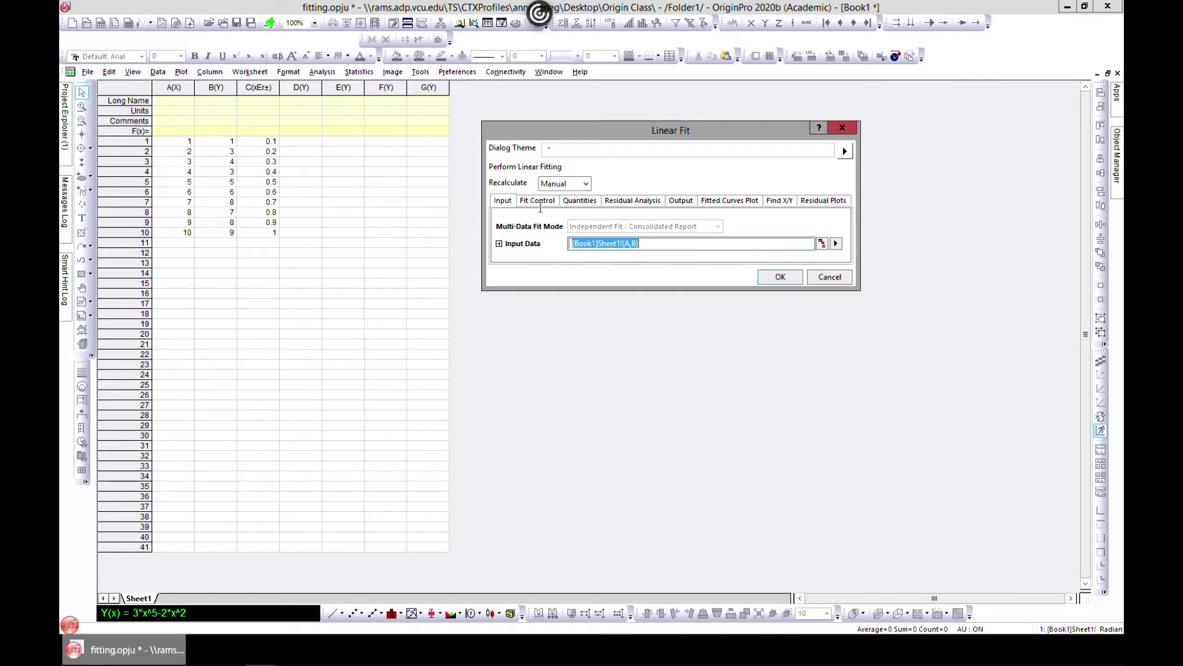
- Keep the intercept free and remove Prob>|t|, t-Value and Fit Summary from the output quantities
click(537, 202)
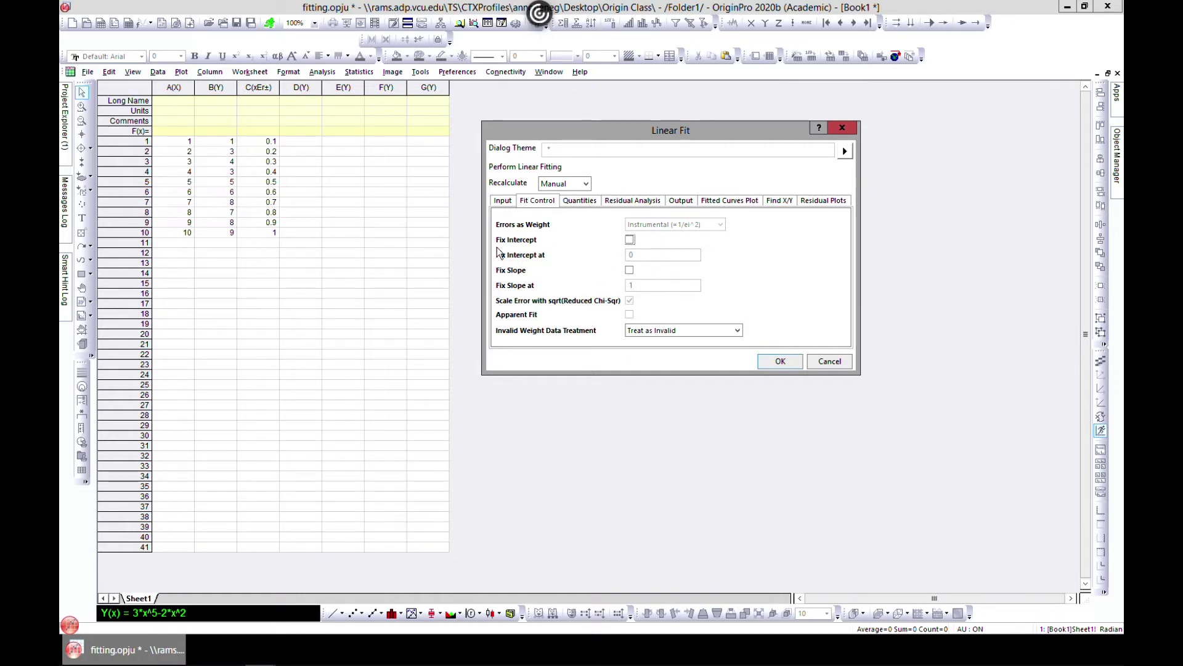
click(629, 240)
click(630, 242)
click(580, 202)
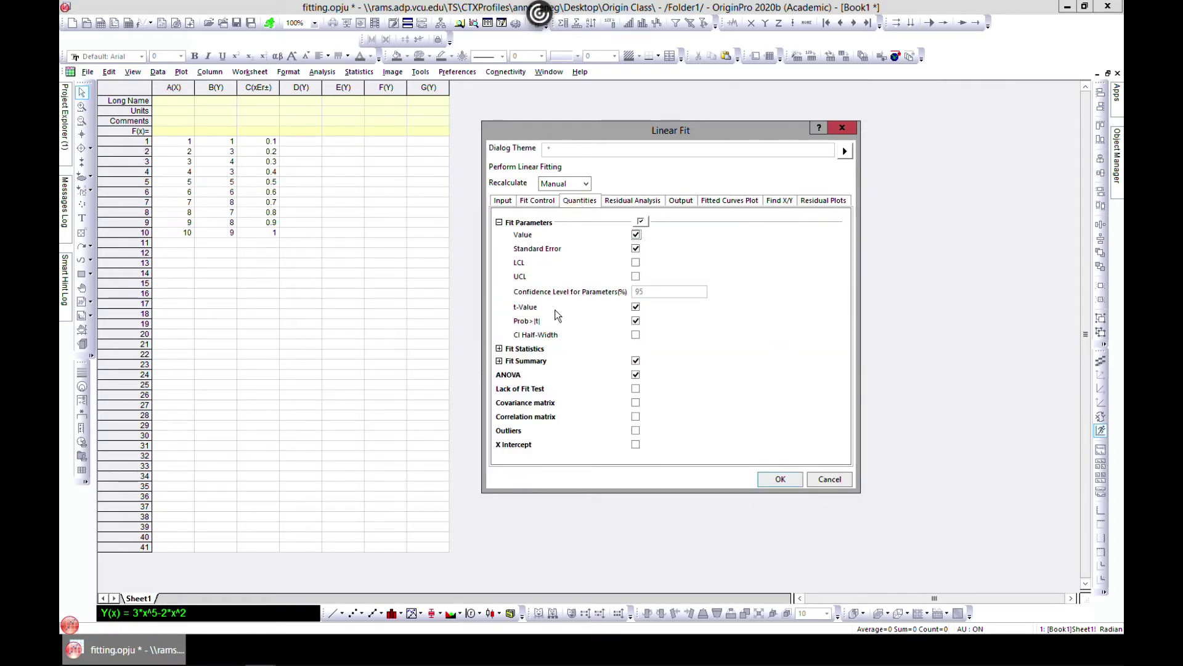
click(635, 320)
click(635, 307)
click(636, 375)
click(636, 362)
- Review the Residual Analysis and Output options, then run the fit to create FitLinear1
click(641, 202)
click(672, 202)
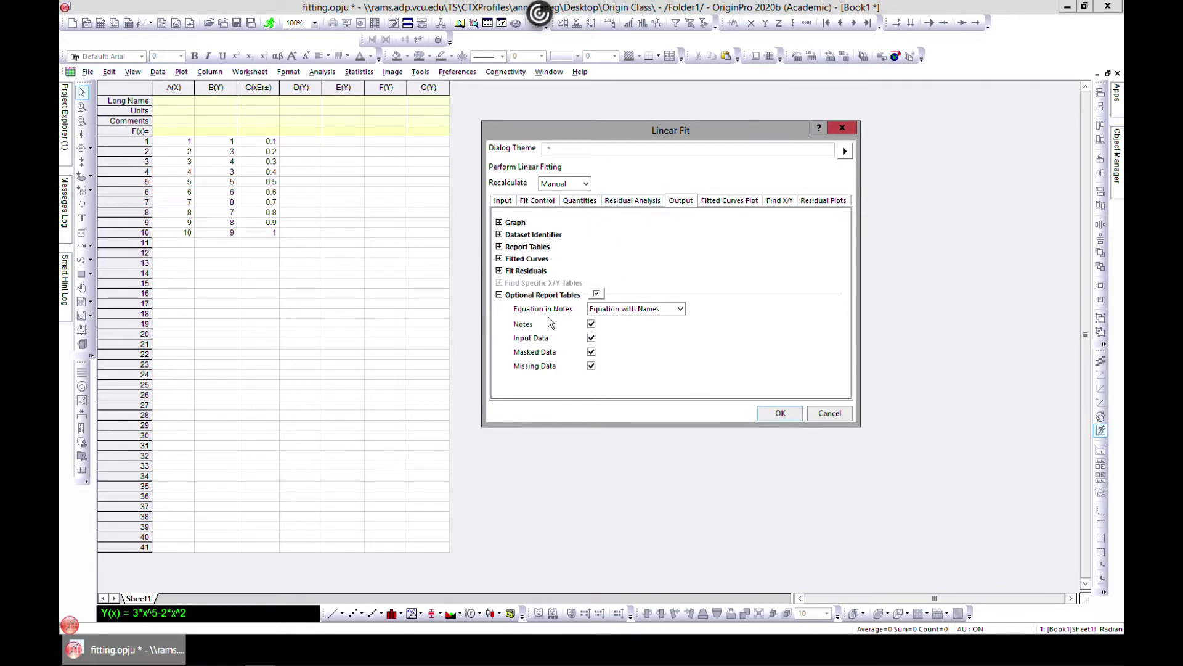
click(779, 414)
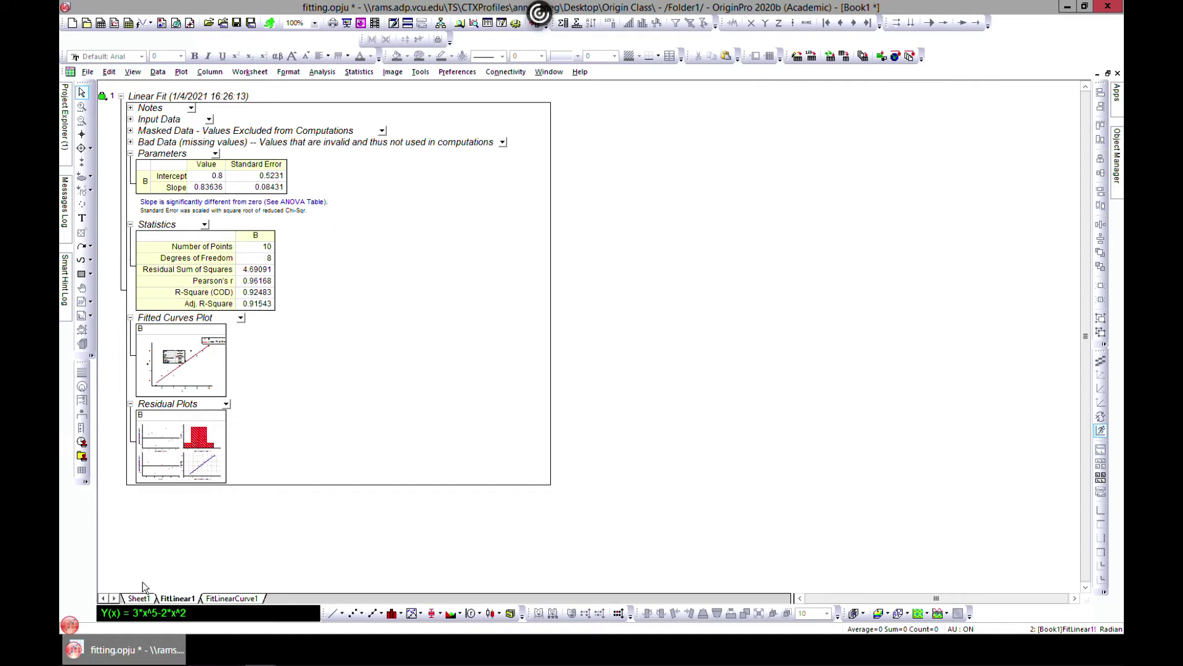
click(138, 598)
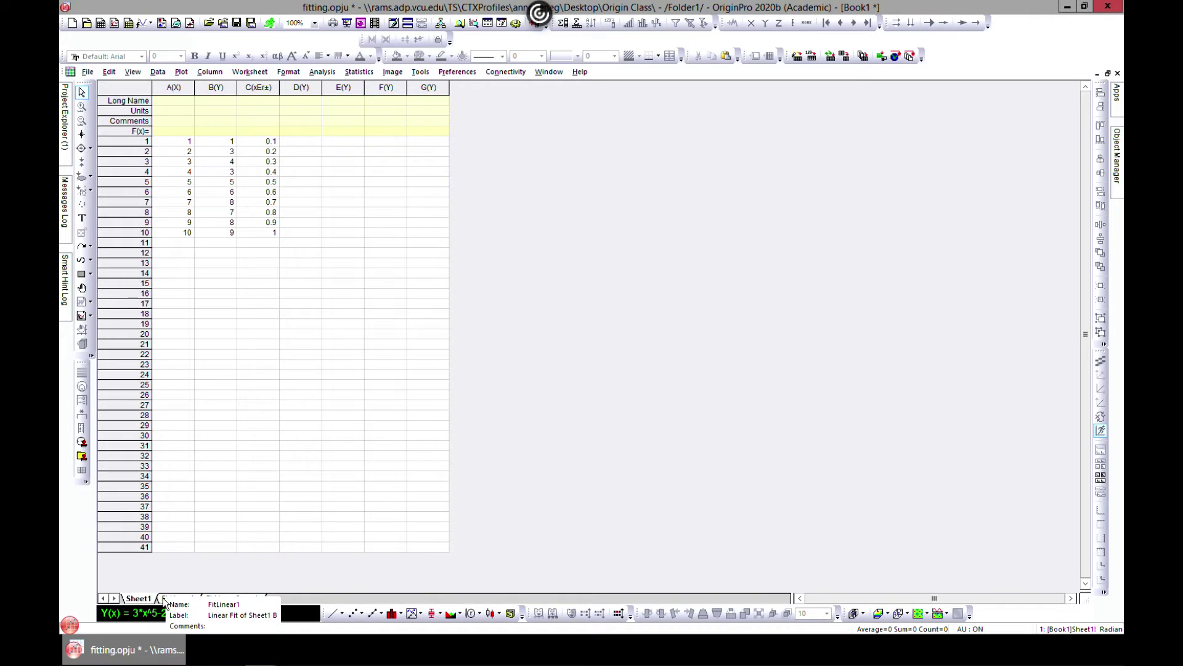
click(163, 599)
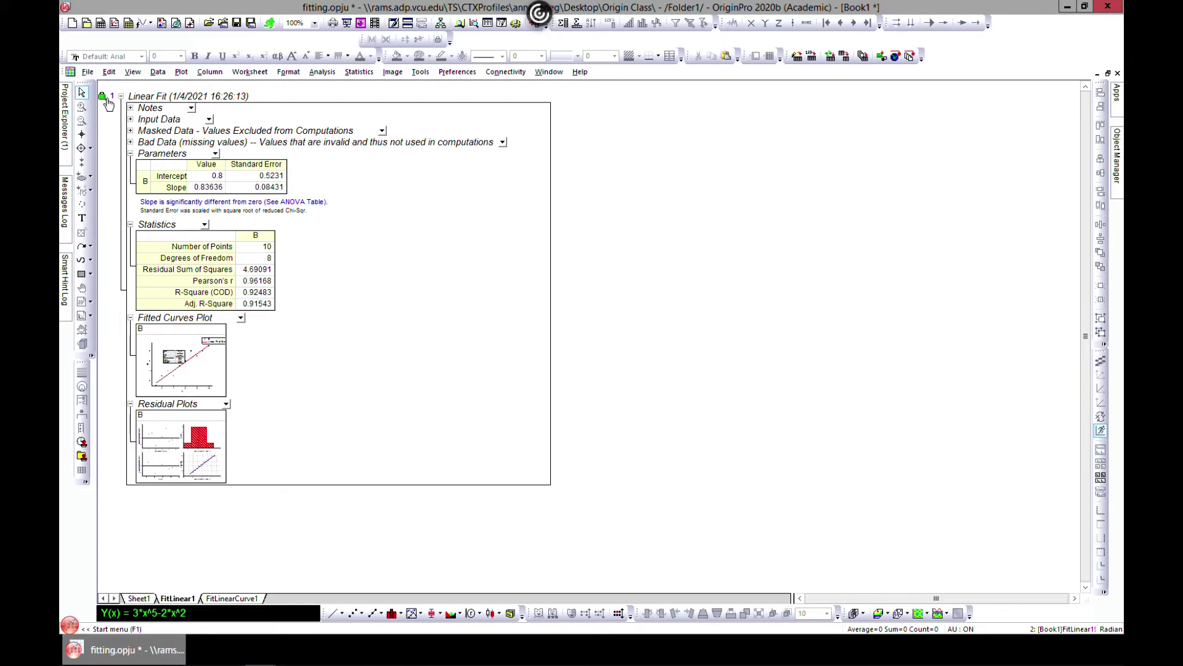
click(103, 96)
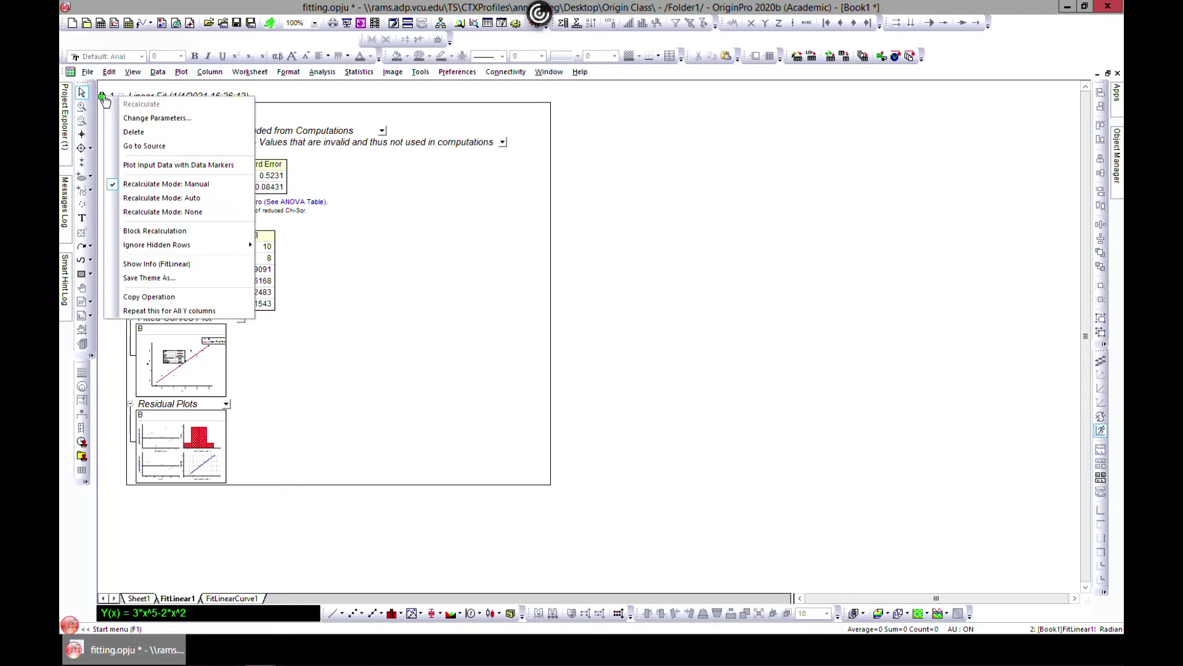
click(151, 118)
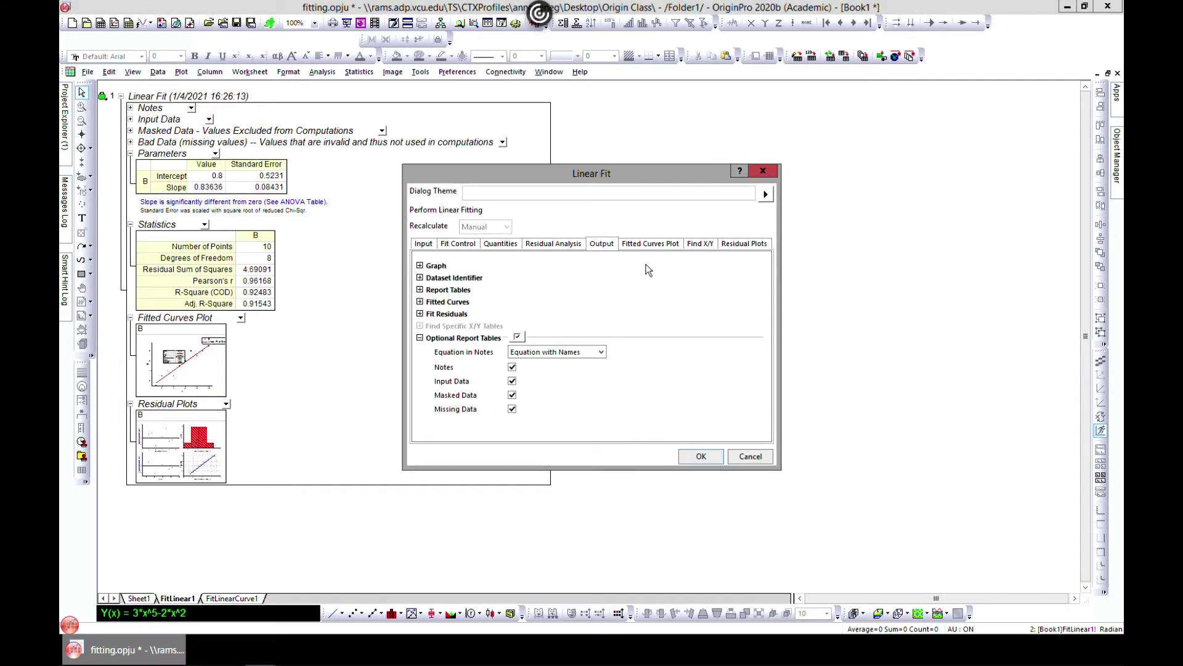
click(760, 175)
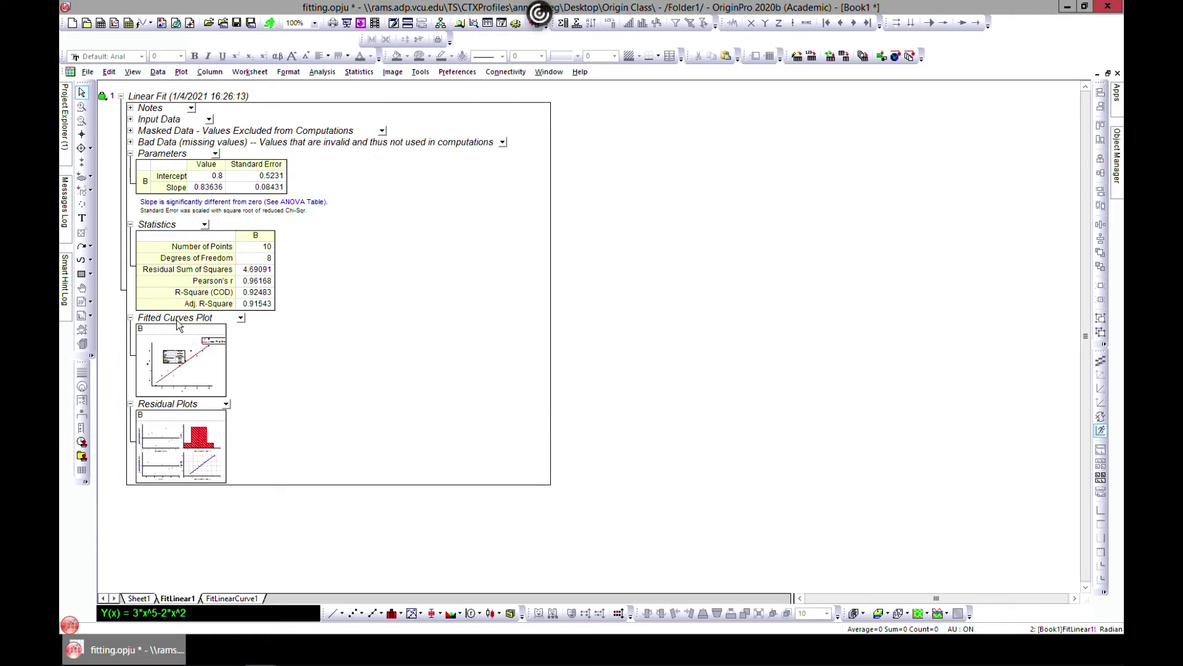
click(207, 366)
double_click(207, 366)
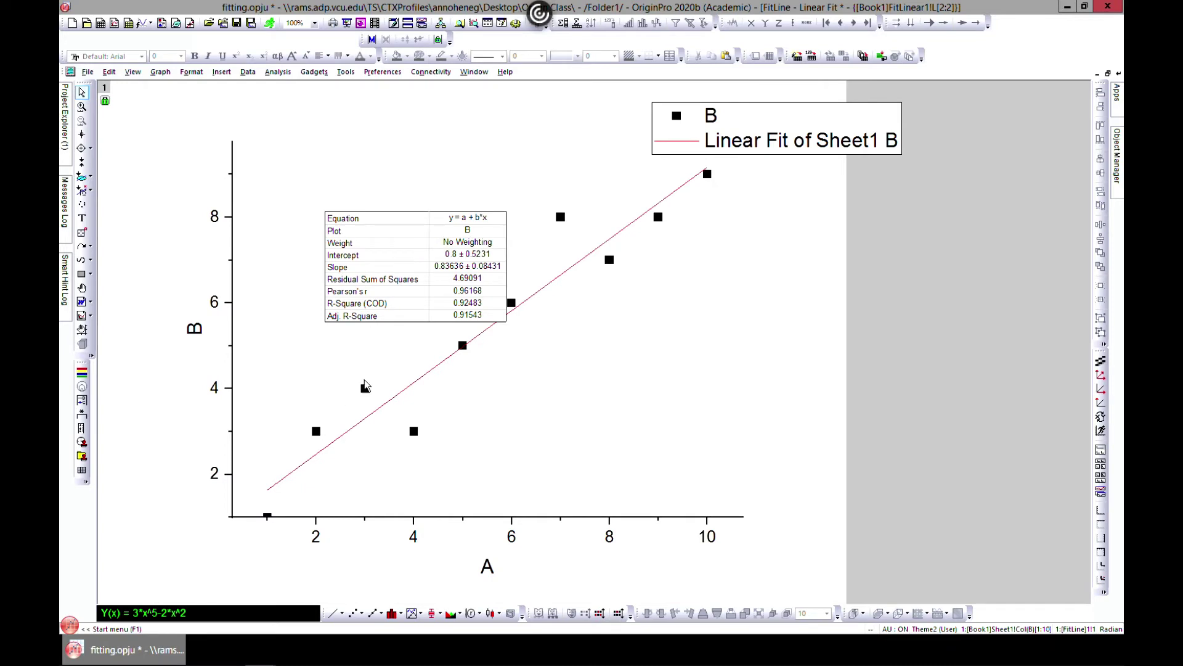
mouse_move(464, 347)
click(1117, 75)
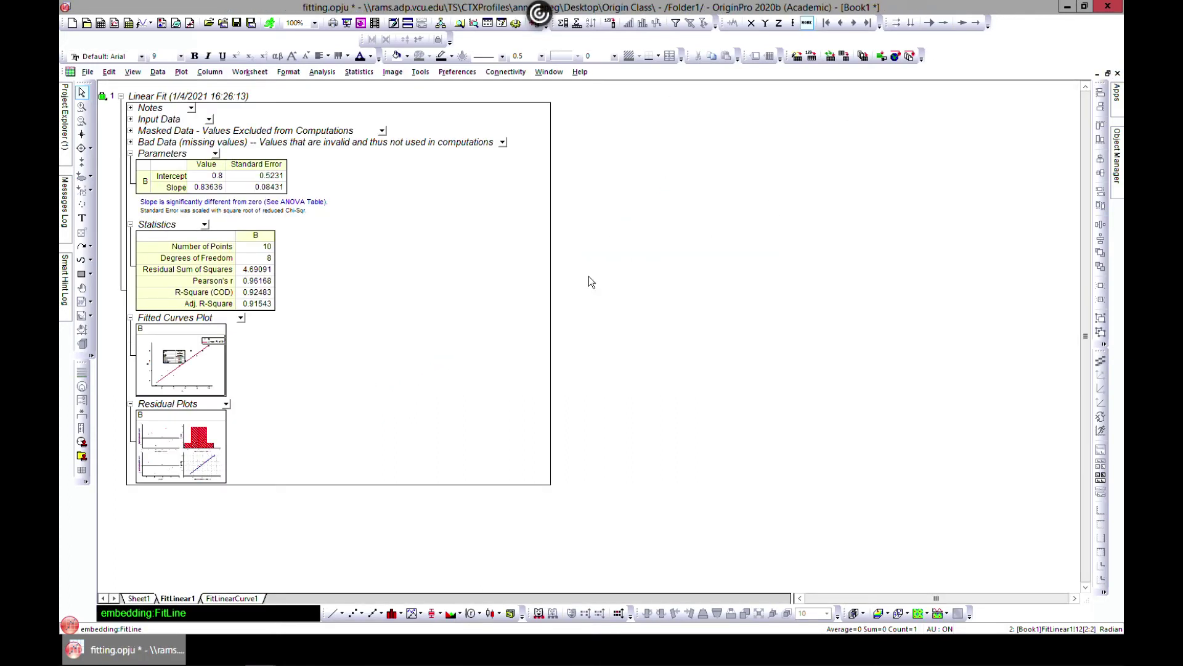
- View the FitLinearCurve1 sheet, return to Sheet1, and browse Analysis > Fitting without choosing anything
click(232, 598)
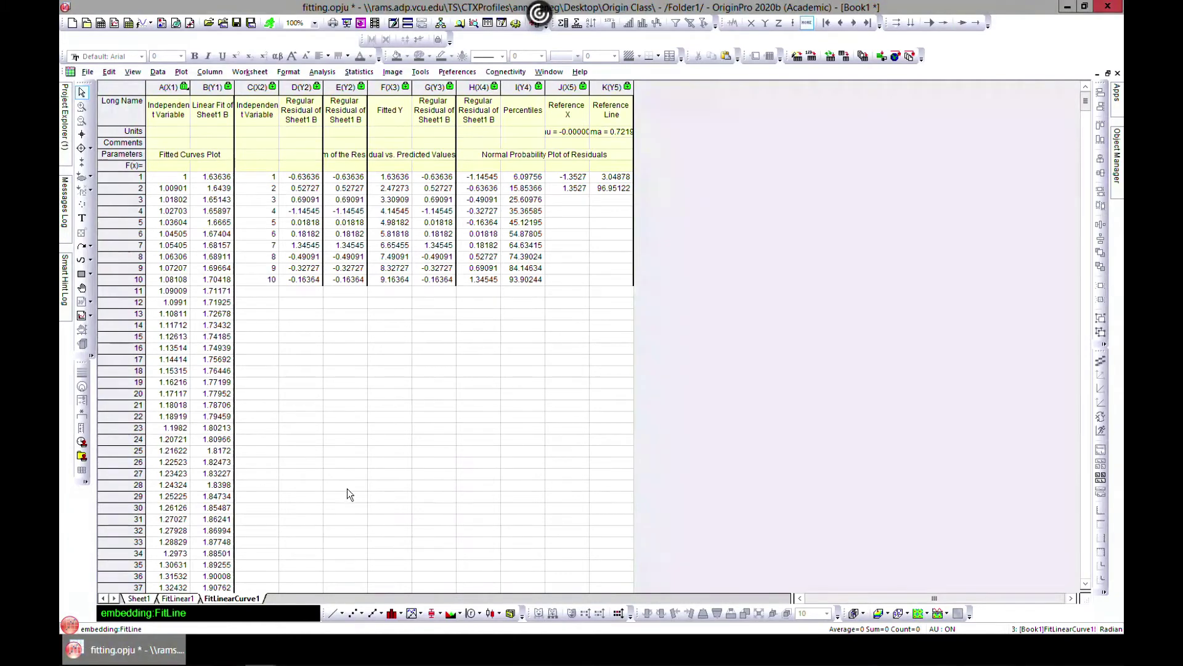
click(140, 601)
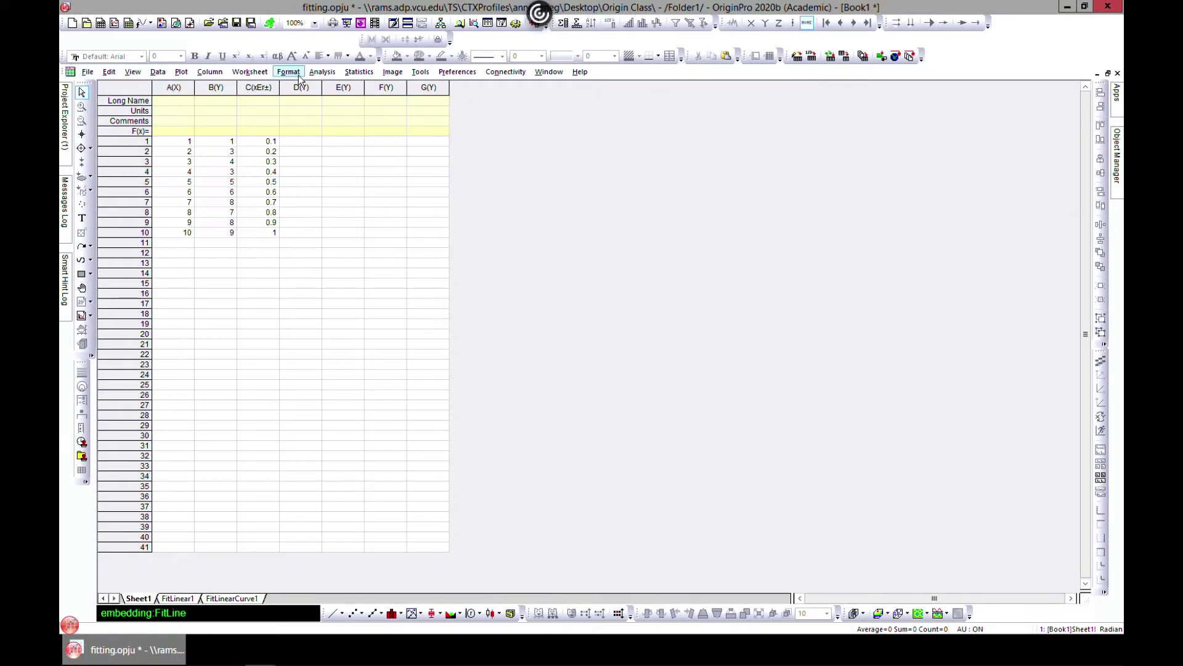
click(320, 72)
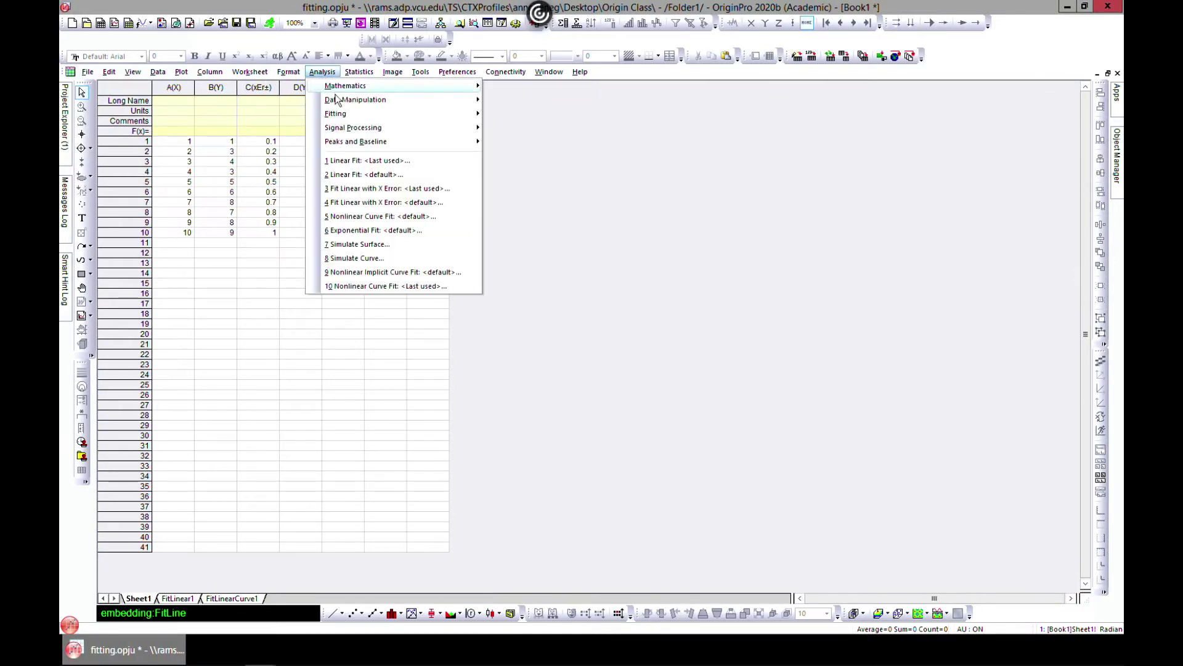
mouse_move(345, 102)
mouse_move(392, 115)
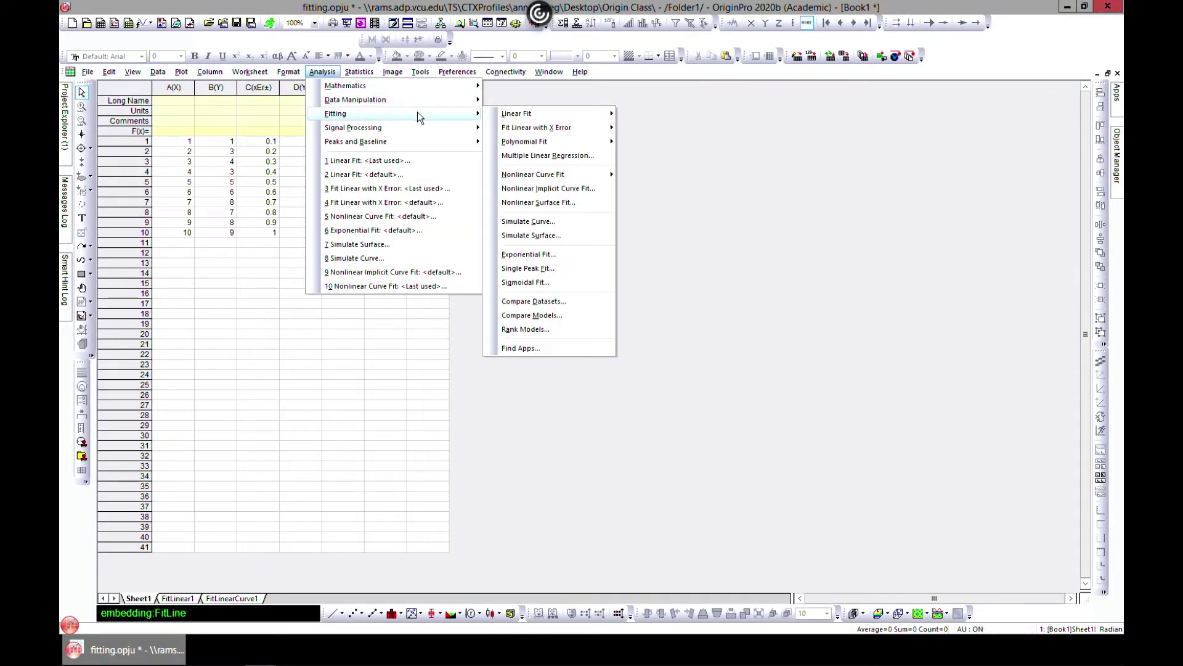
mouse_move(552, 131)
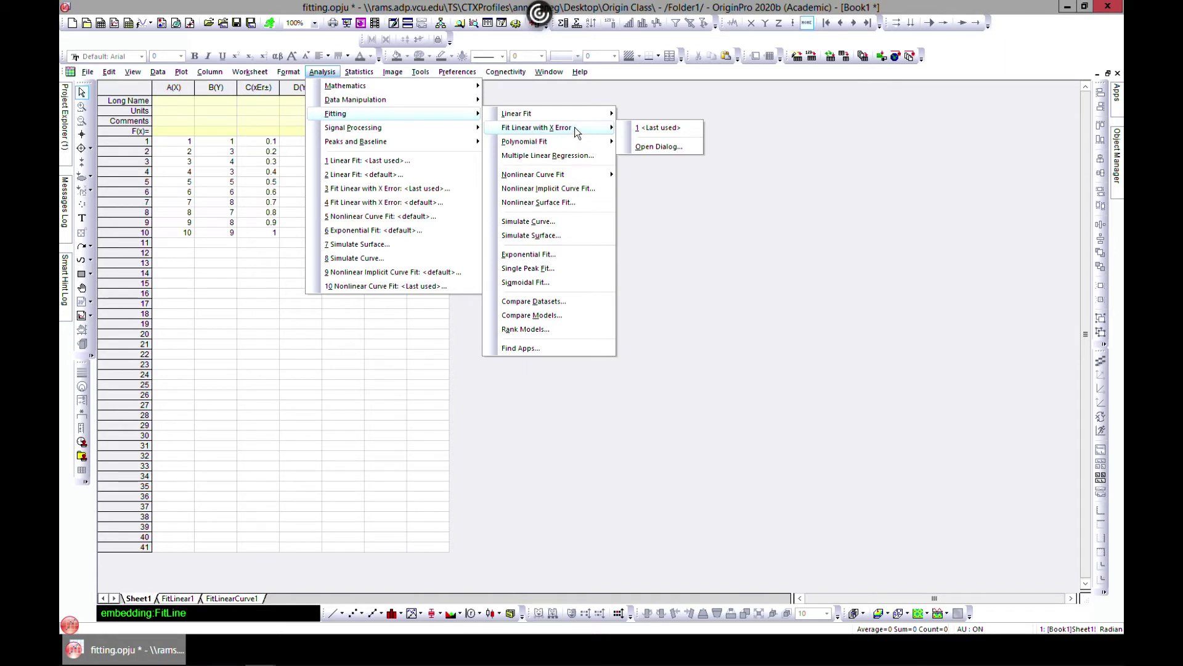
click(577, 384)
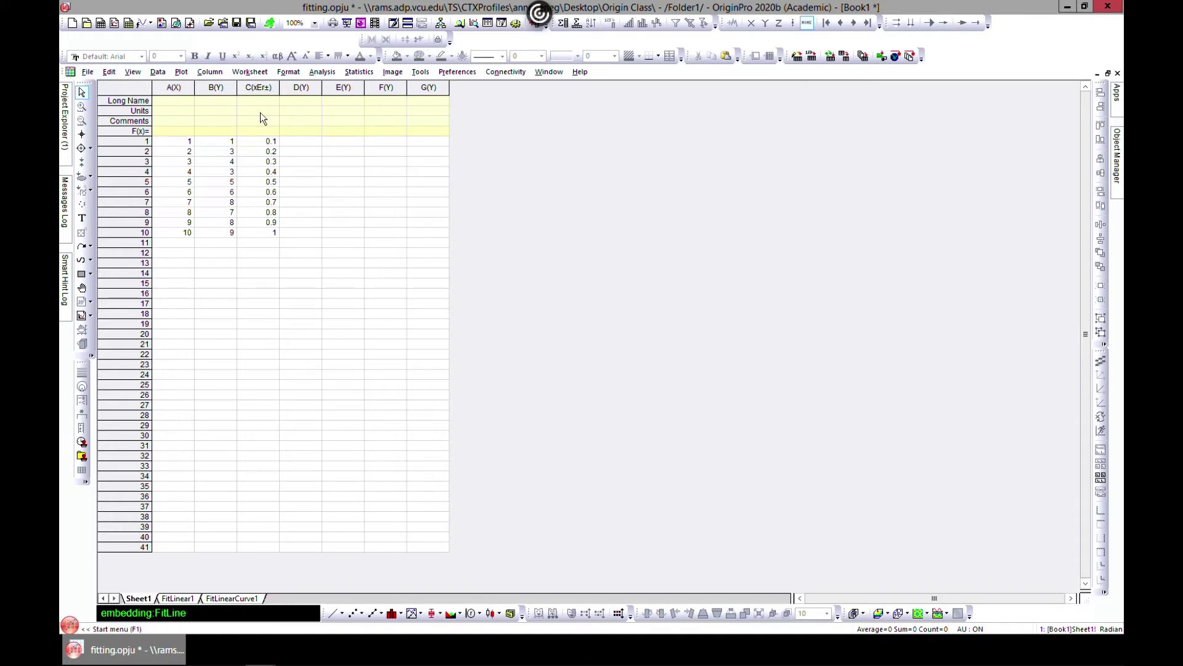
- Select columns A, B and C, run Fit Linear with X Error, and open its fitted-curve graph
click(168, 93)
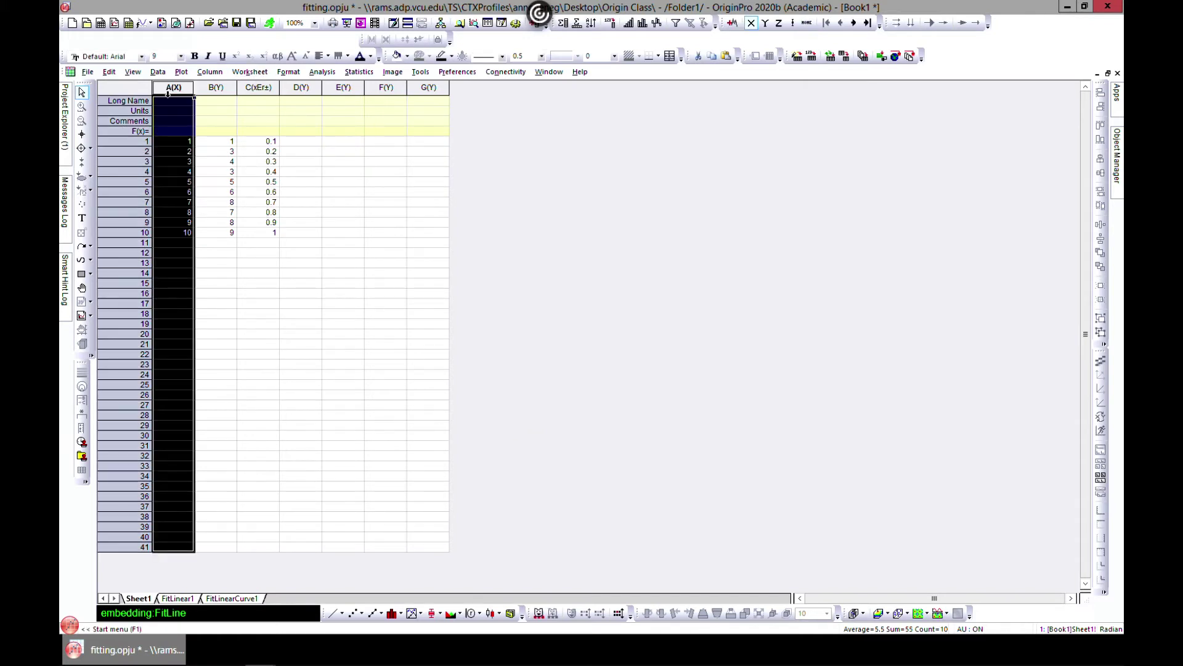
shift+click(213, 90)
shift+click(256, 90)
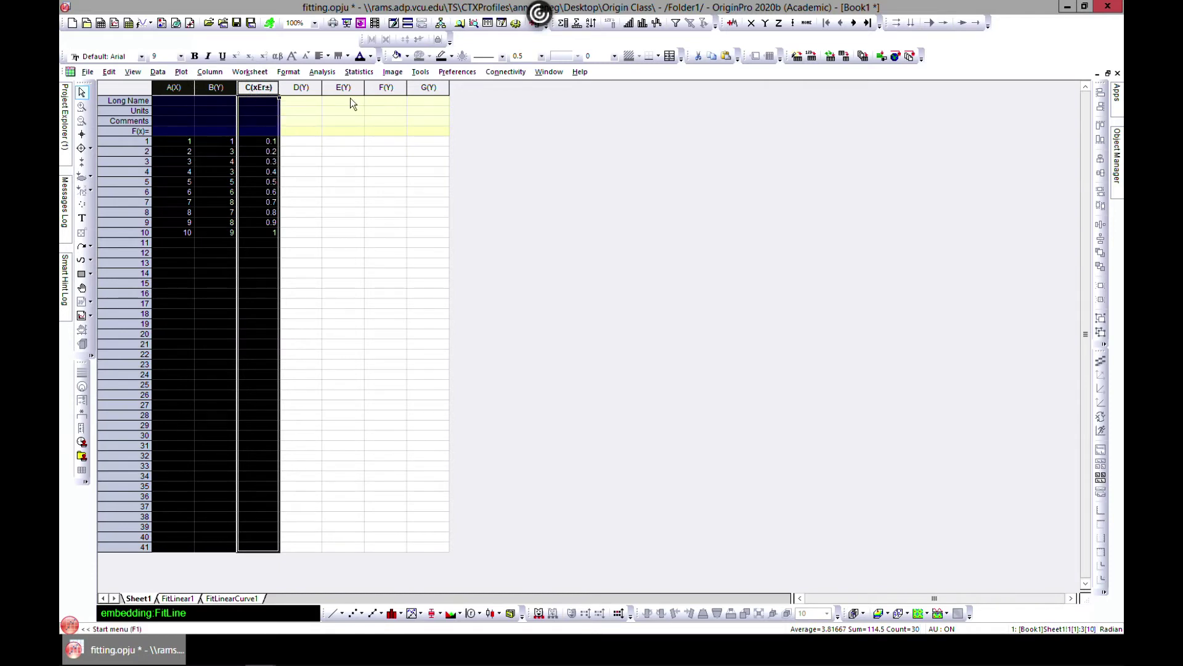
click(323, 72)
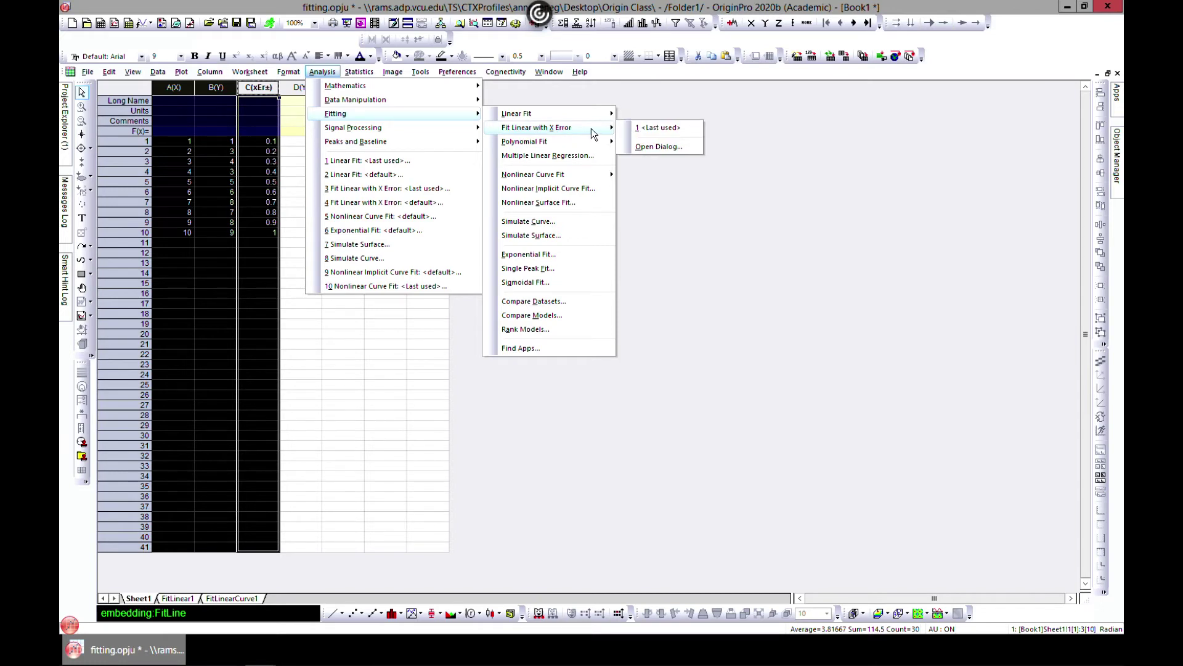
click(647, 146)
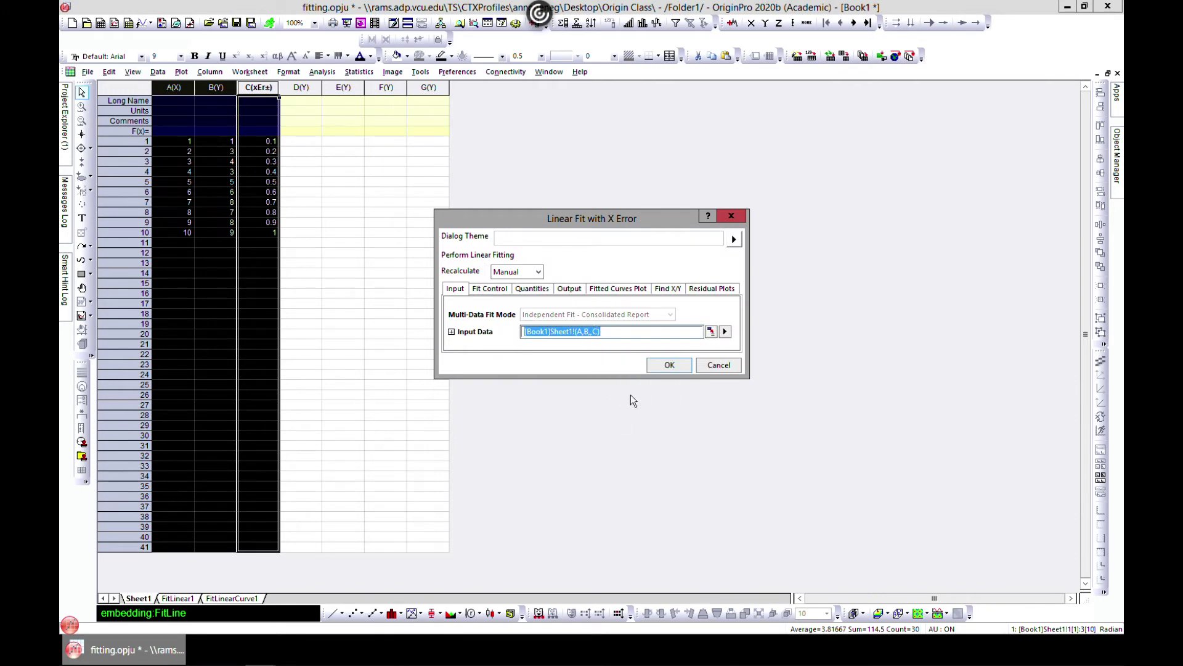
click(670, 366)
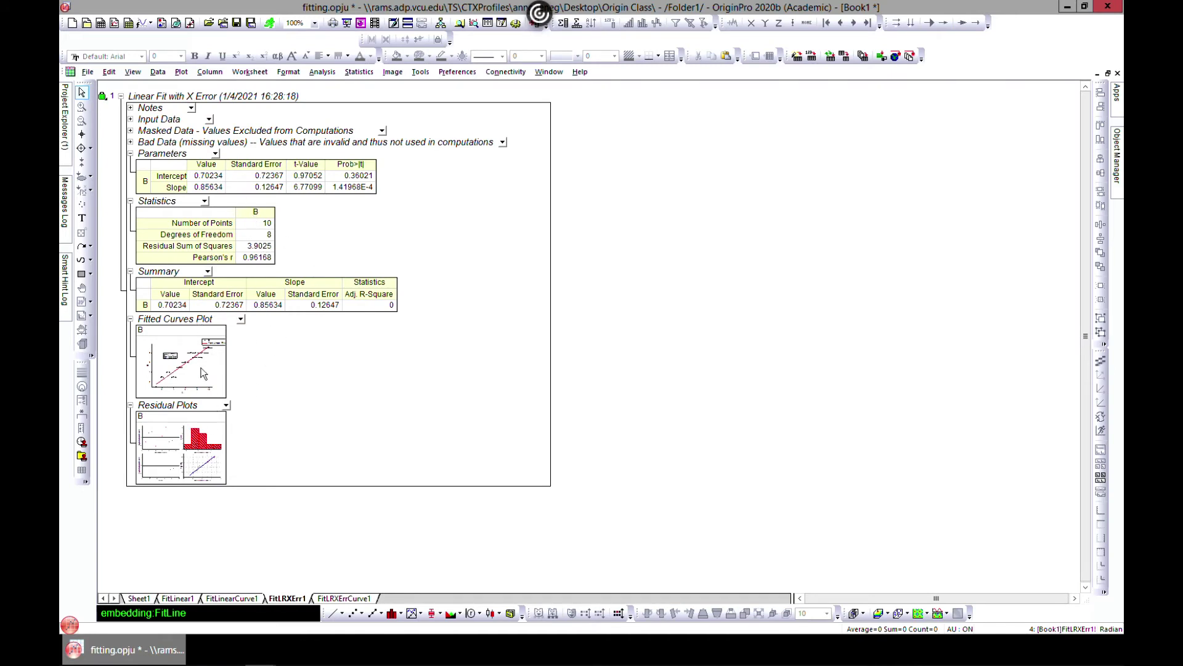
click(201, 370)
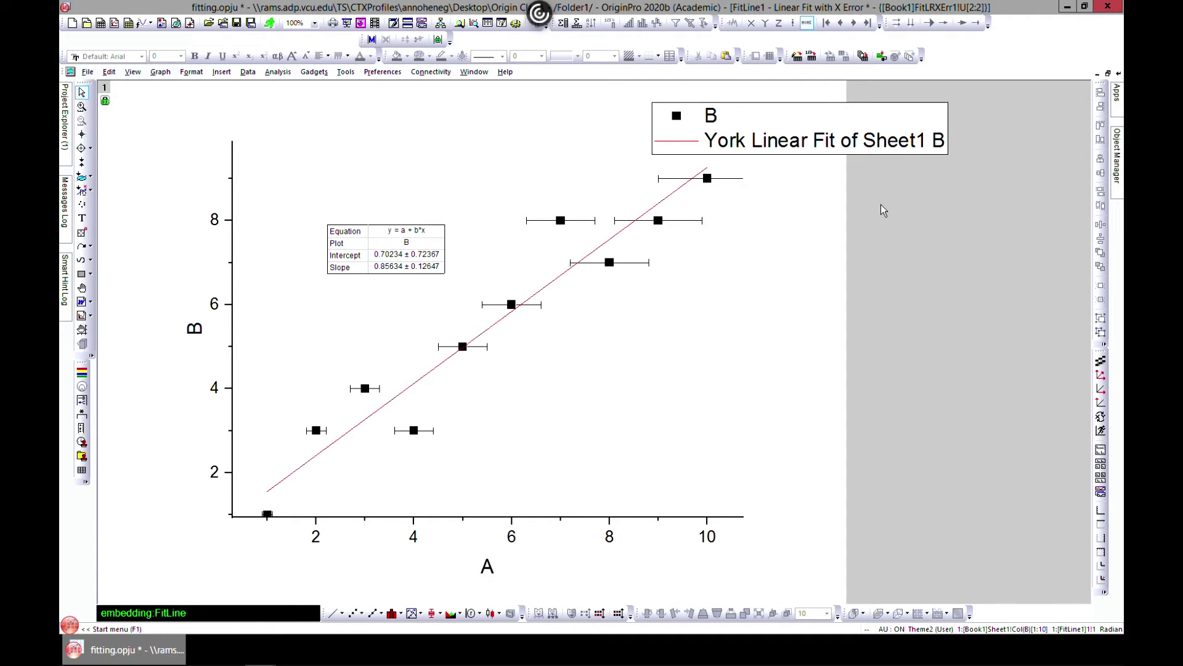
click(1117, 74)
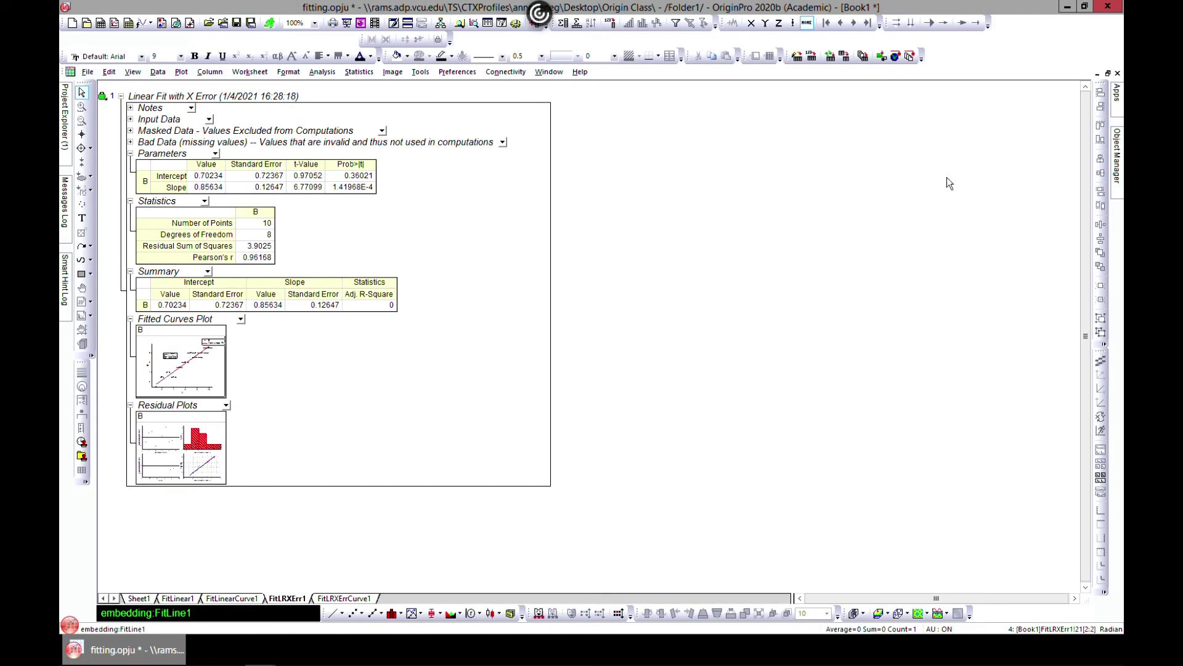
click(138, 598)
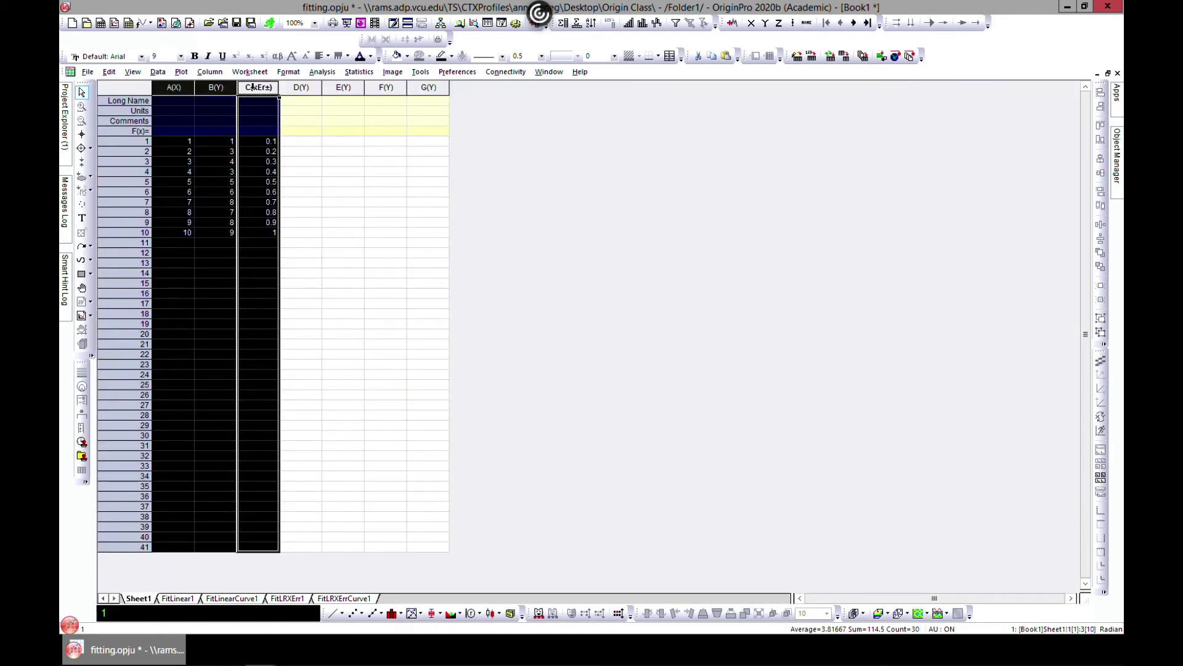
- Set column C as a plain Y column instead of X error
right_click(253, 86)
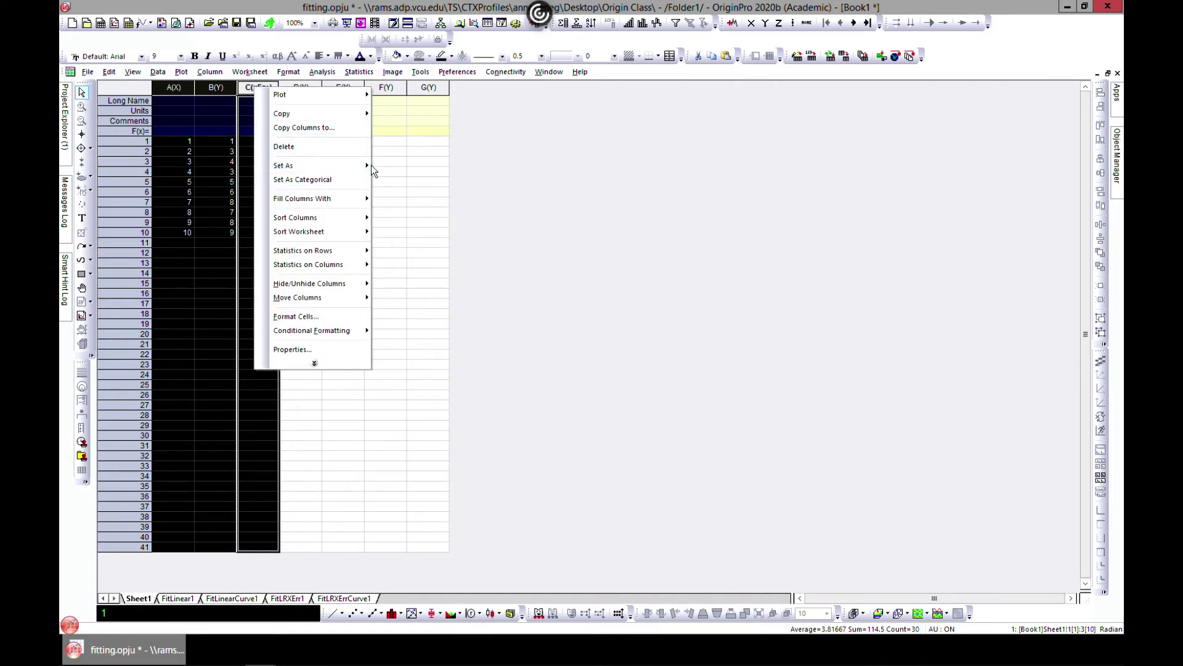
mouse_move(363, 165)
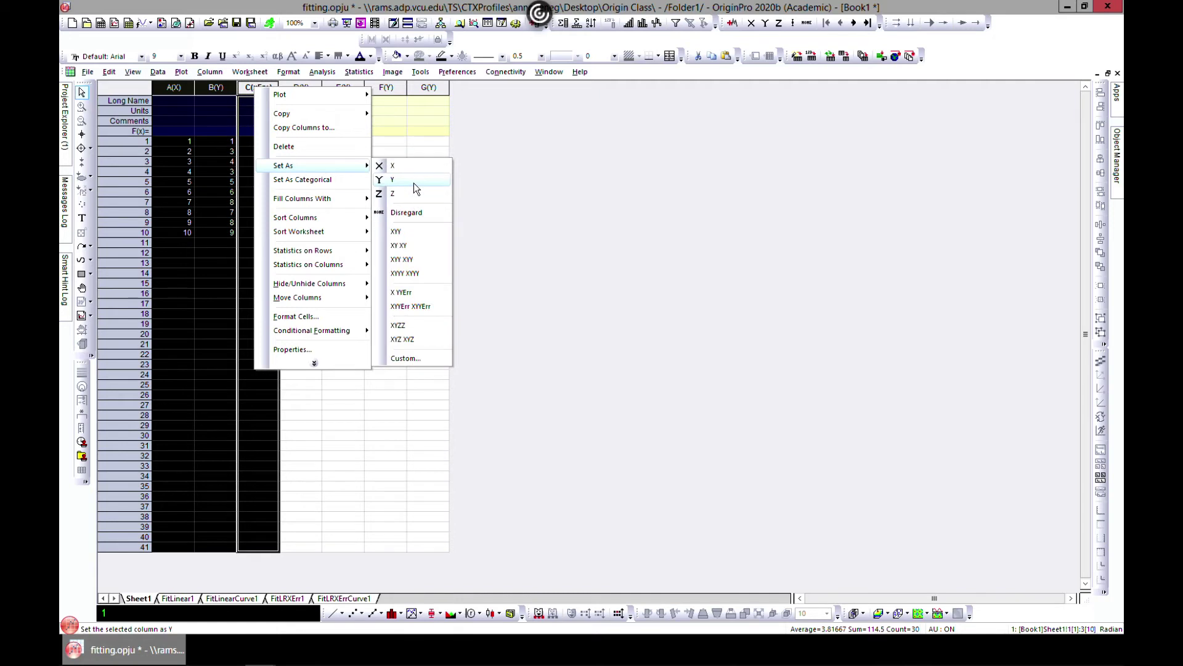
click(413, 182)
- Set column A back to X, then select columns B and C
click(182, 90)
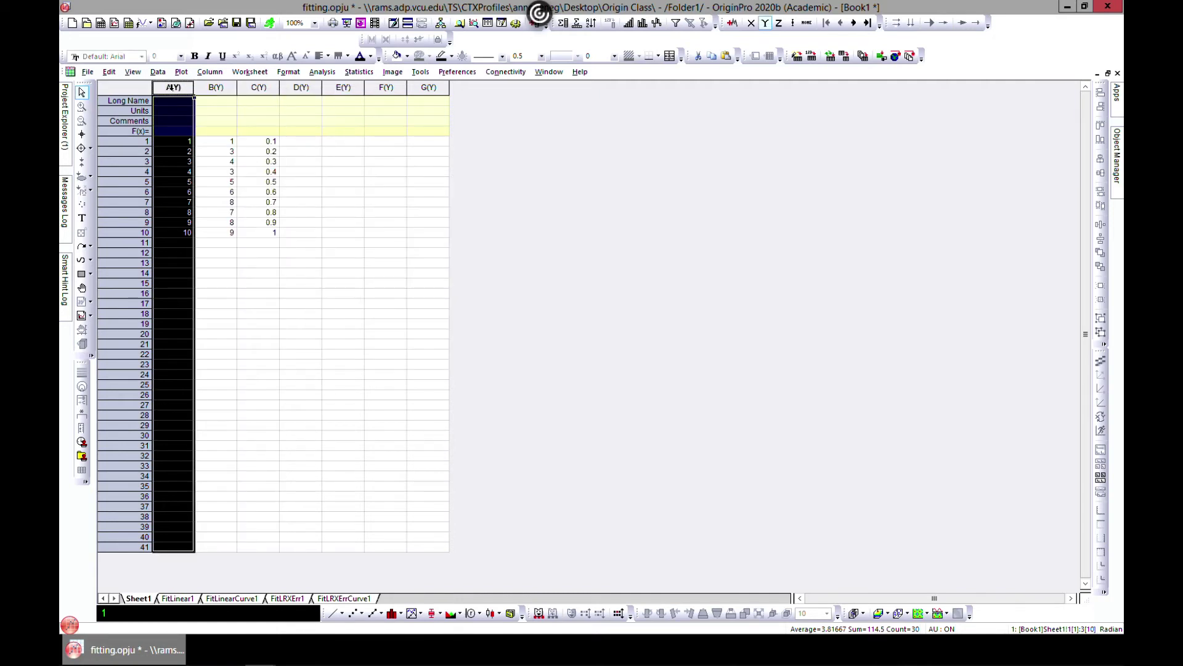
click(184, 90)
right_click(184, 90)
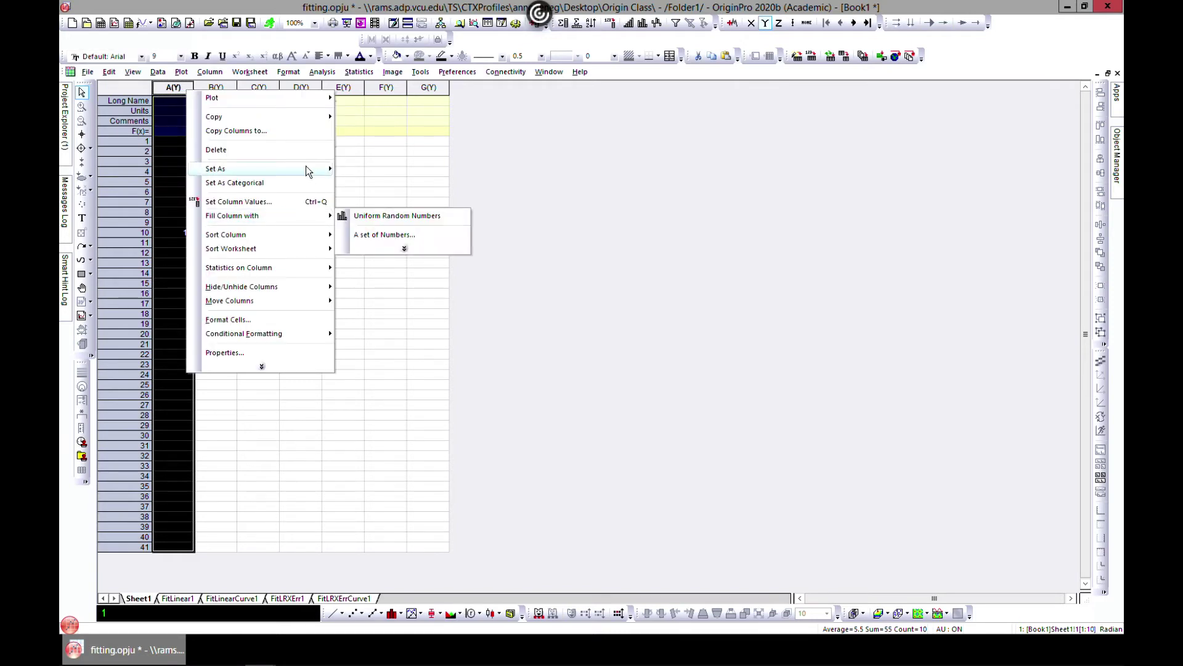
click(370, 165)
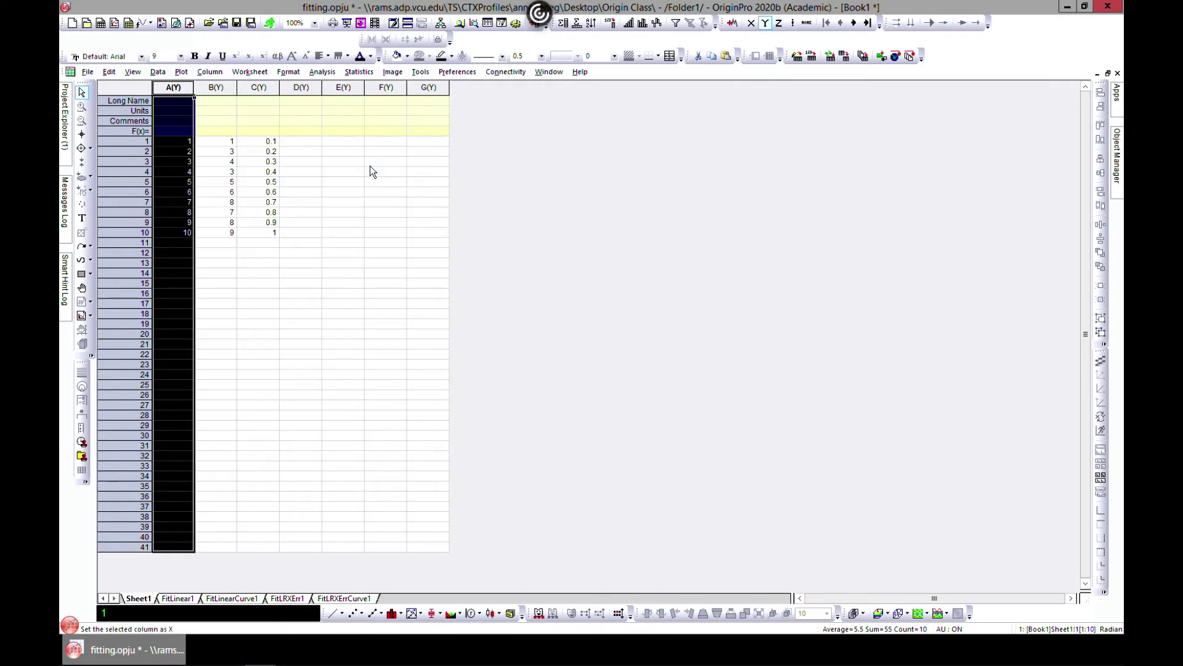
click(215, 88)
ctrl+click(259, 87)
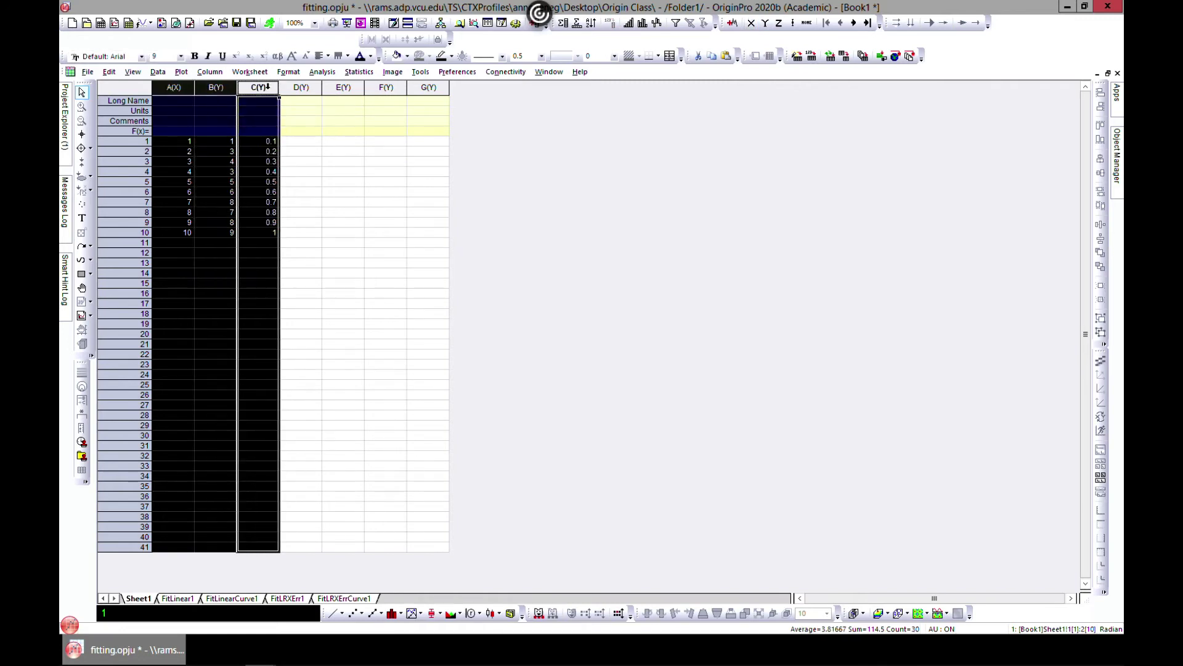
- Run Linear Fit with default settings on the selected columns B and C
click(320, 73)
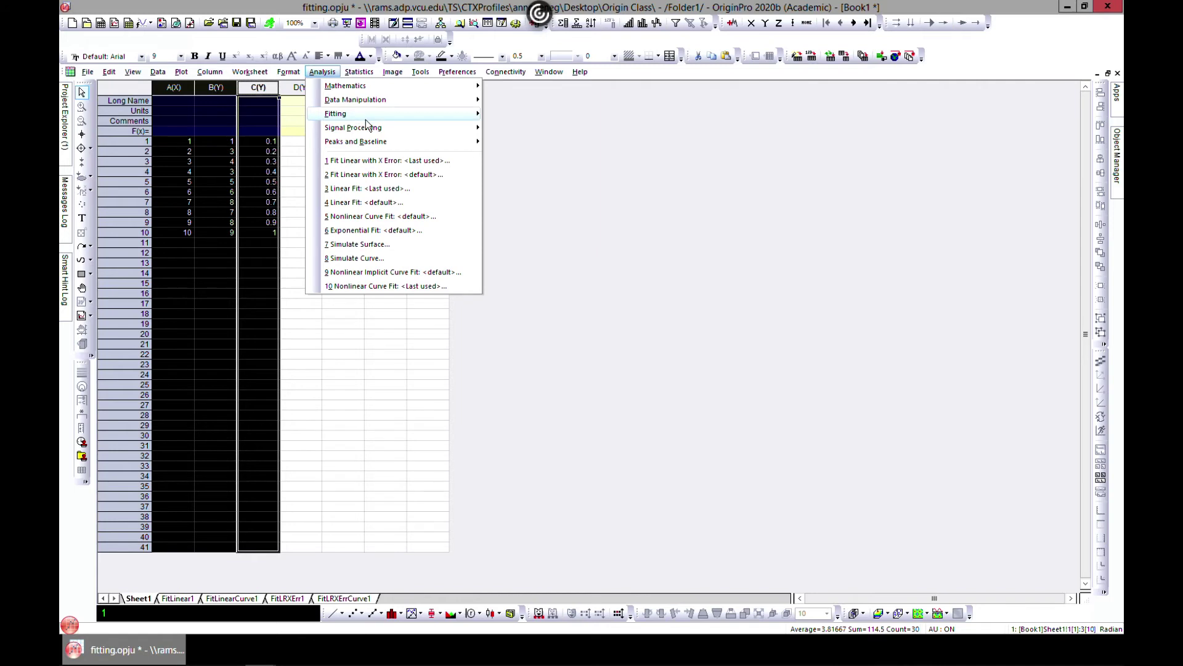
mouse_move(382, 117)
mouse_move(556, 114)
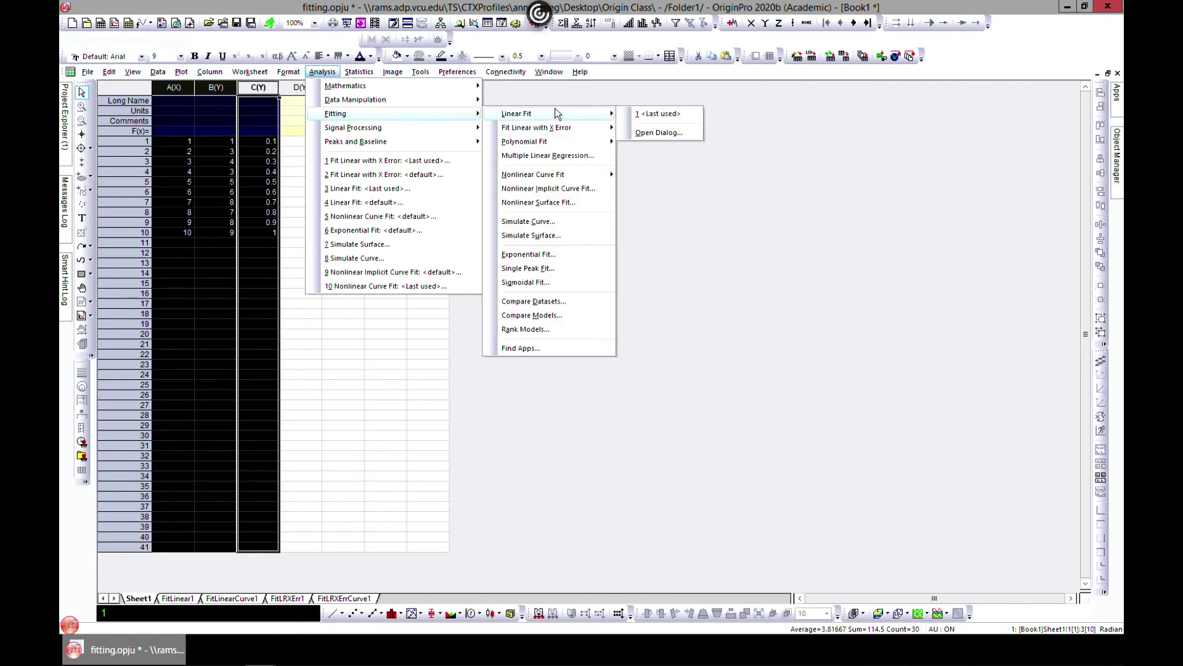
click(646, 134)
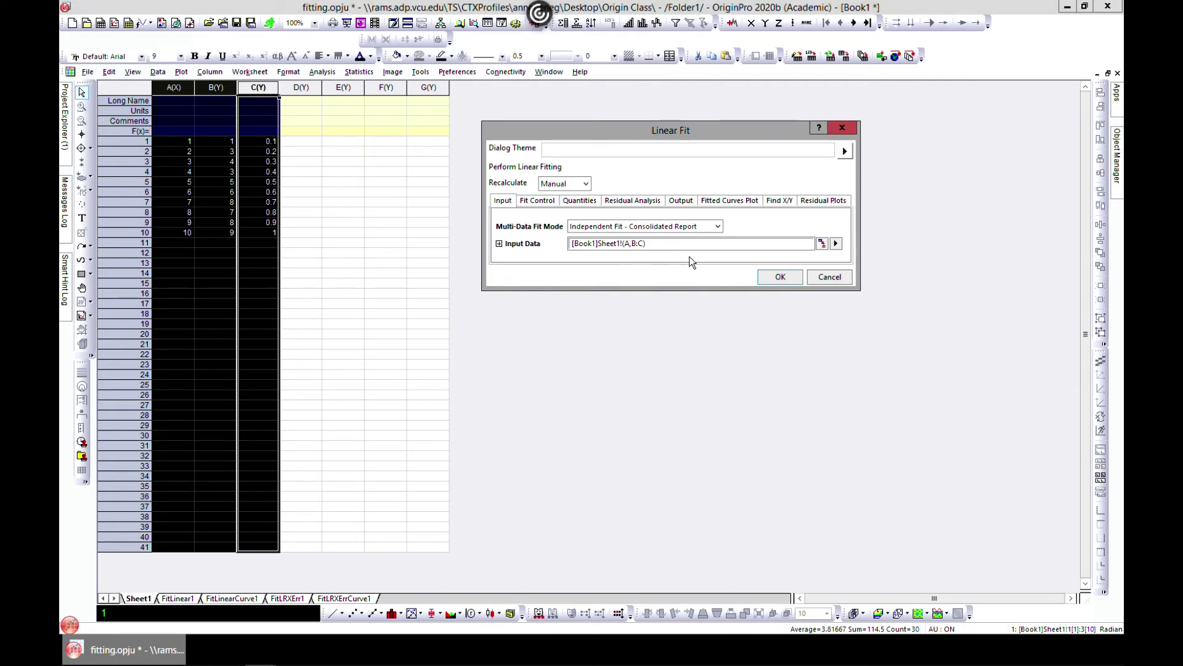
click(779, 277)
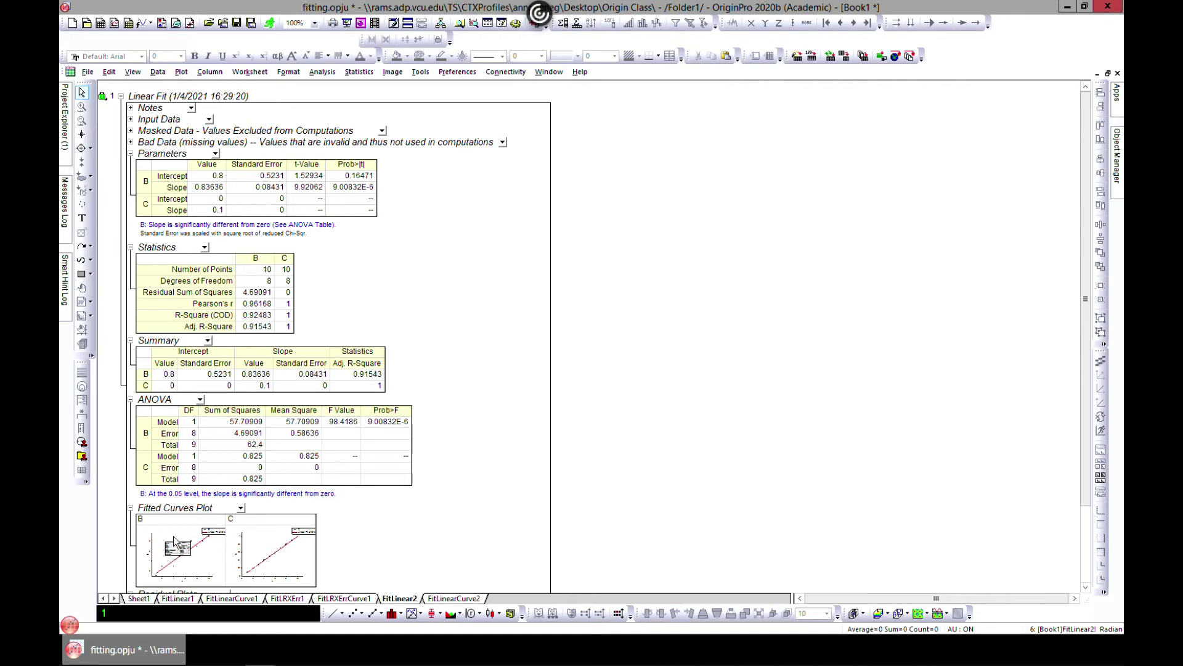
- View and close the column B and C fitted-curve graphs, then minimize Book1 to reveal Book2
double_click(200, 553)
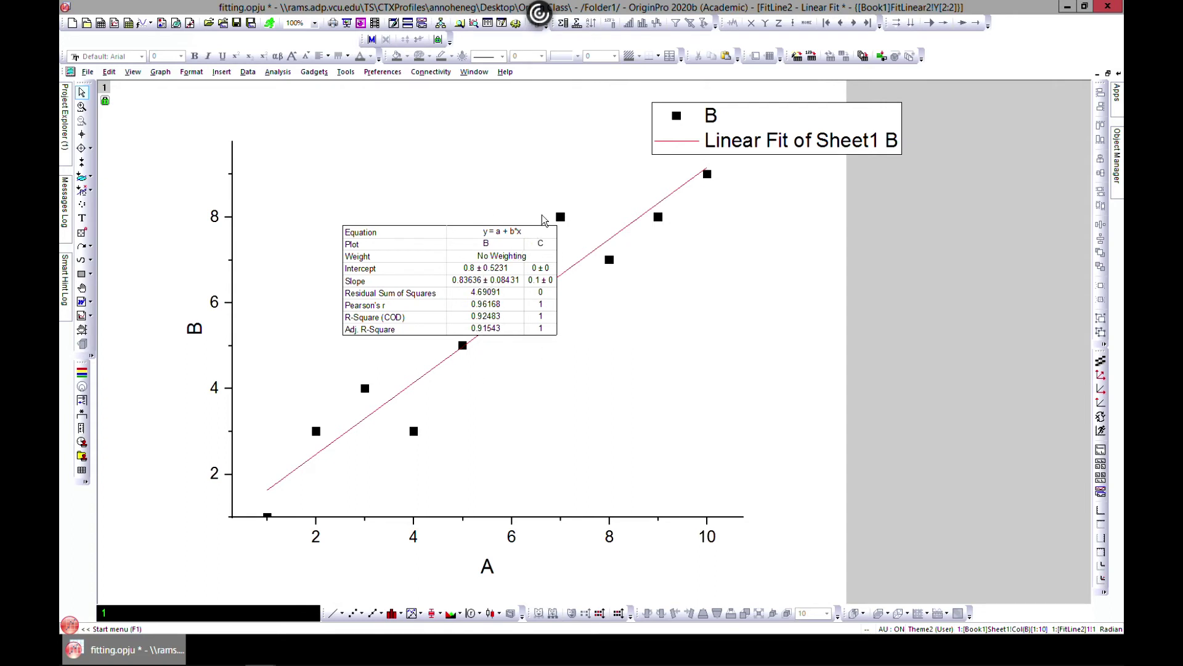
click(1118, 74)
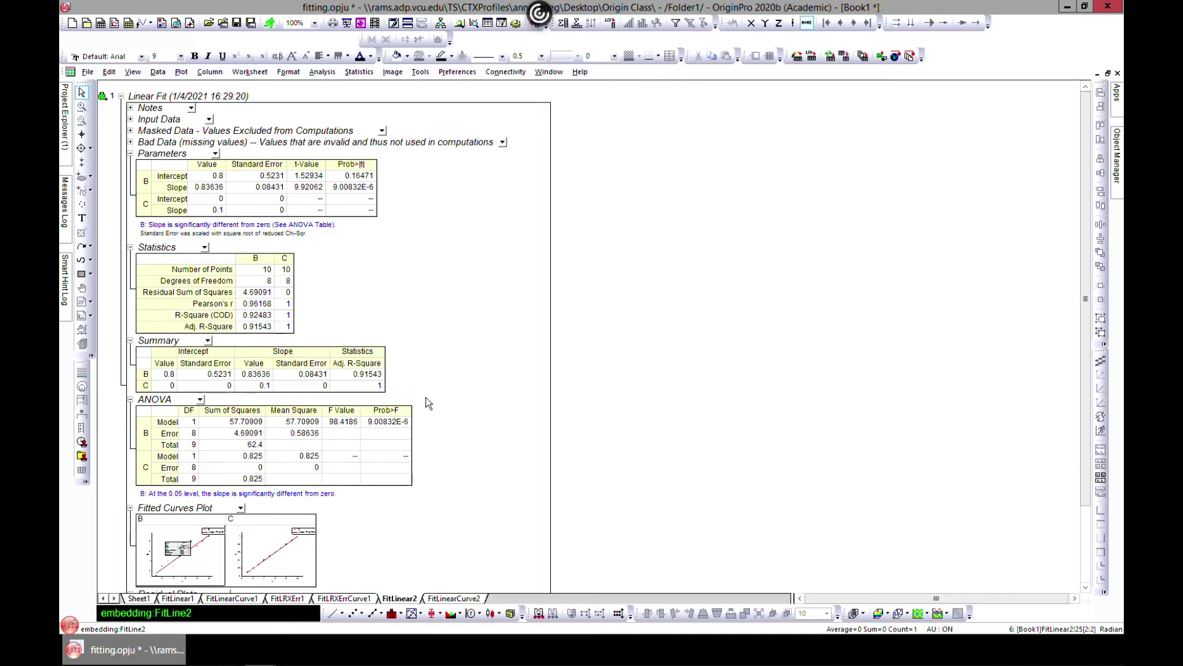
double_click(314, 556)
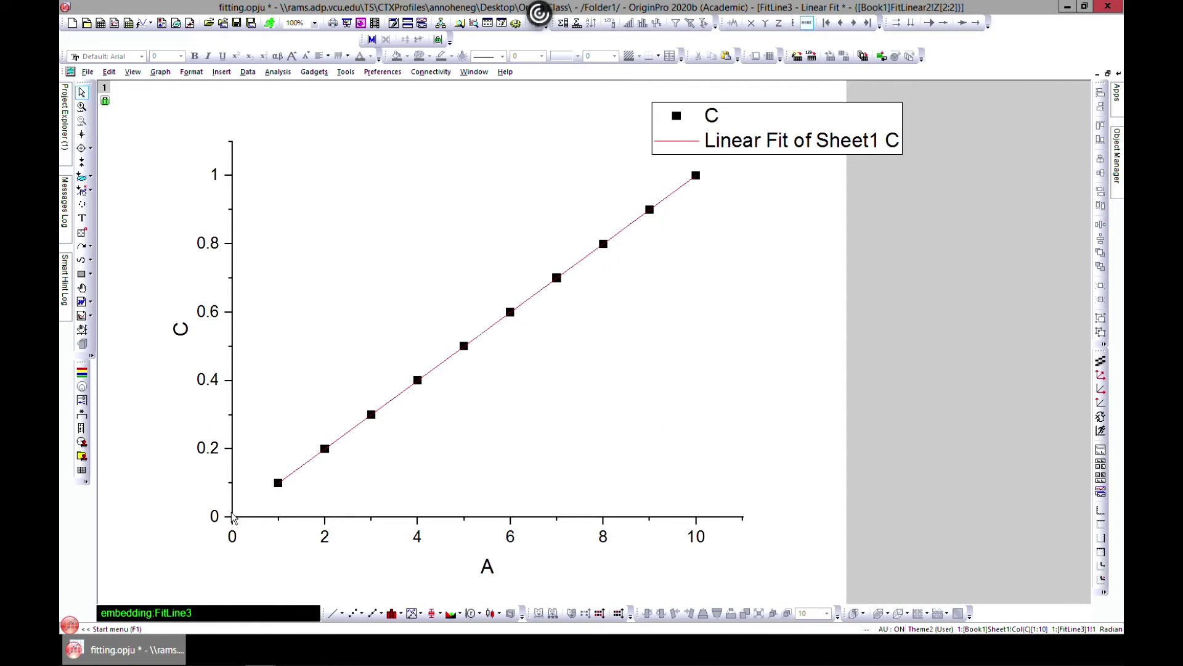
click(1117, 75)
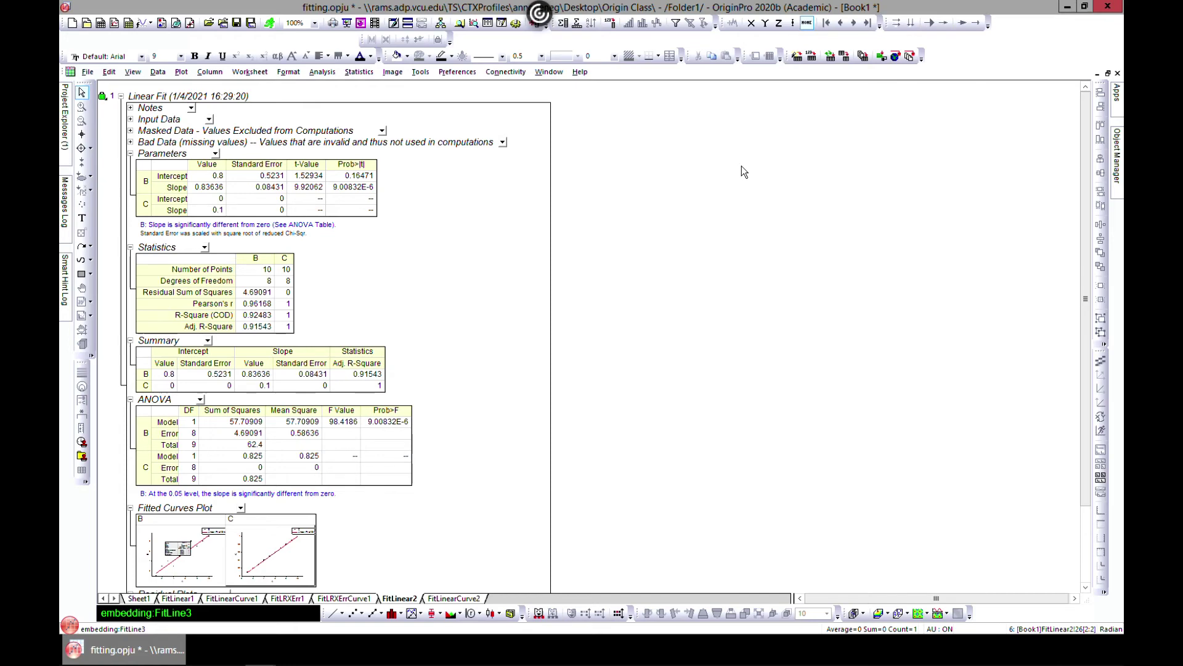
click(1098, 74)
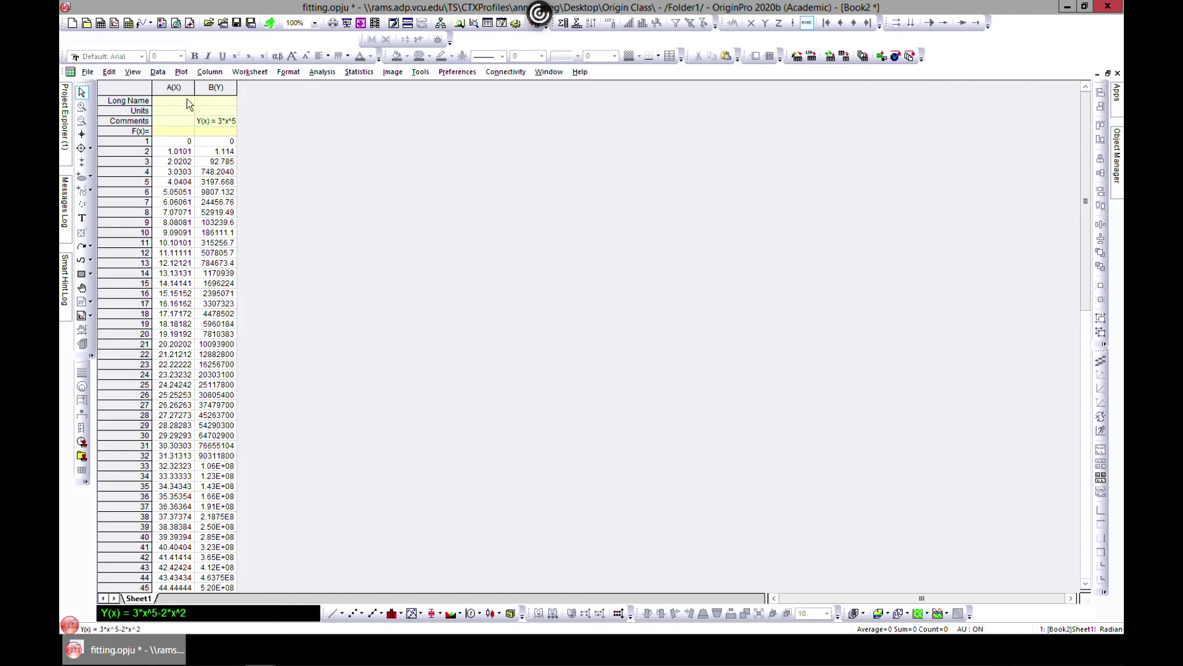
- Plot Book2 columns A and B as a Line + Symbol graph, then bring the worksheet forward
click(160, 86)
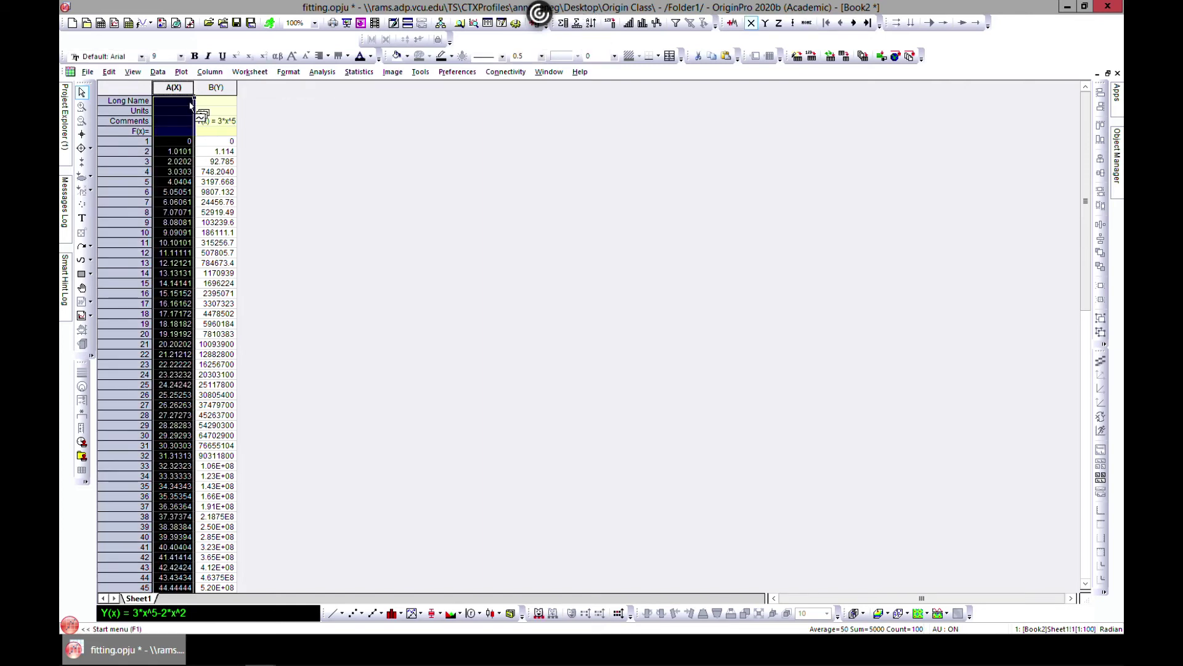
shift+click(224, 86)
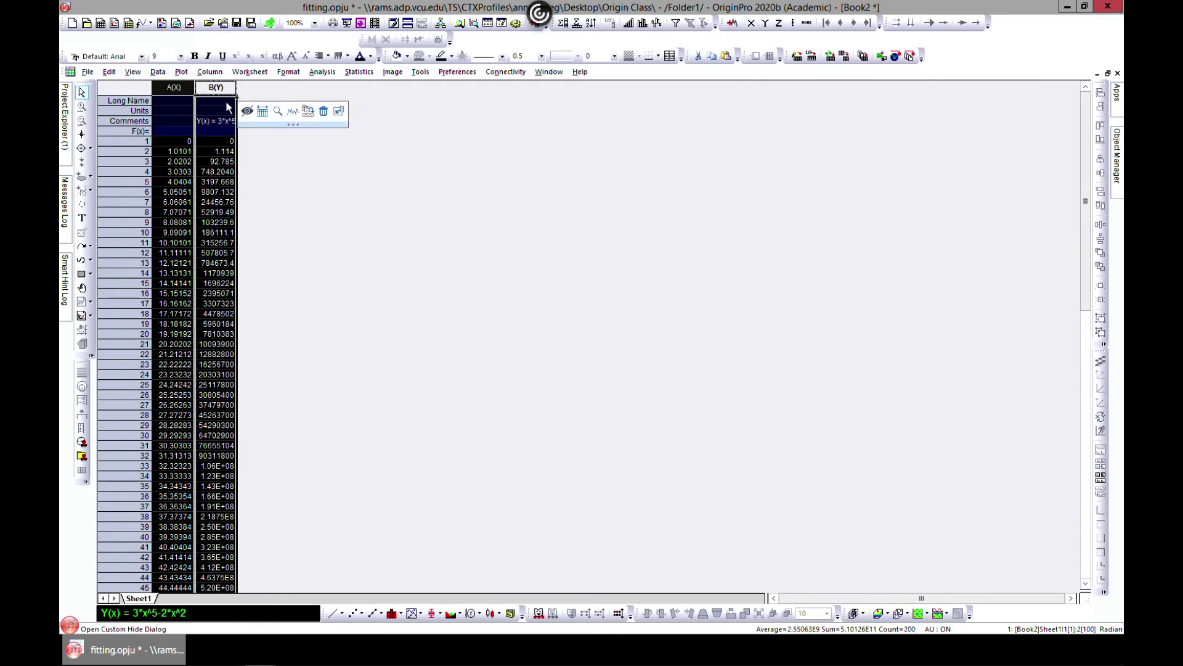
click(181, 72)
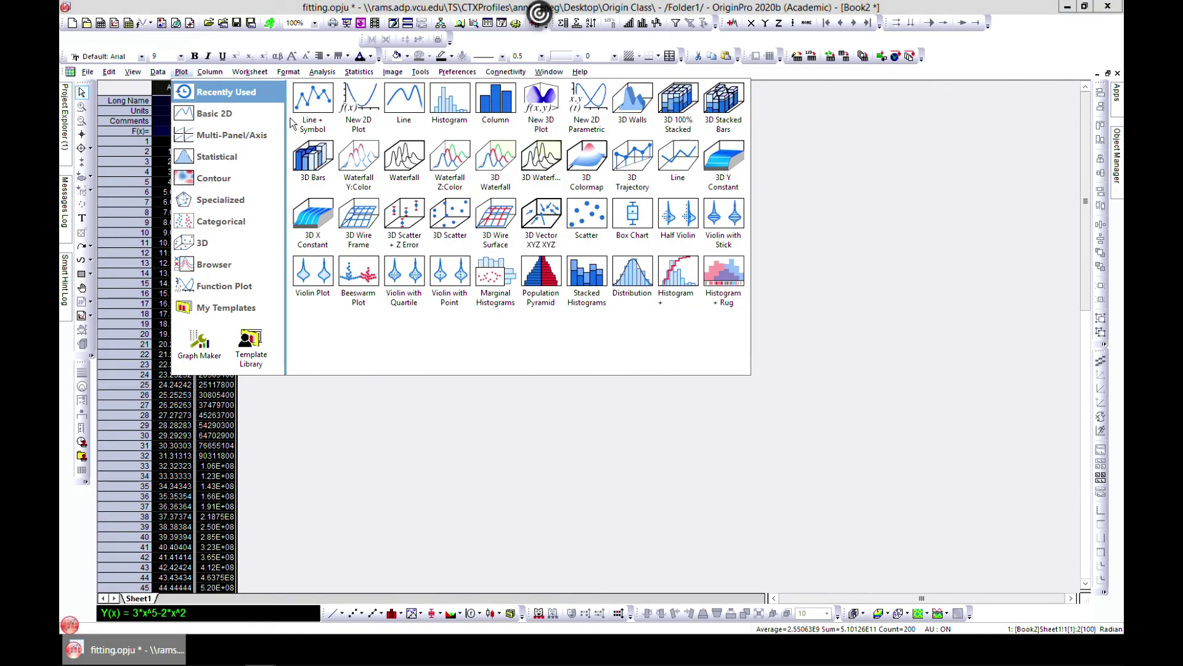
click(309, 110)
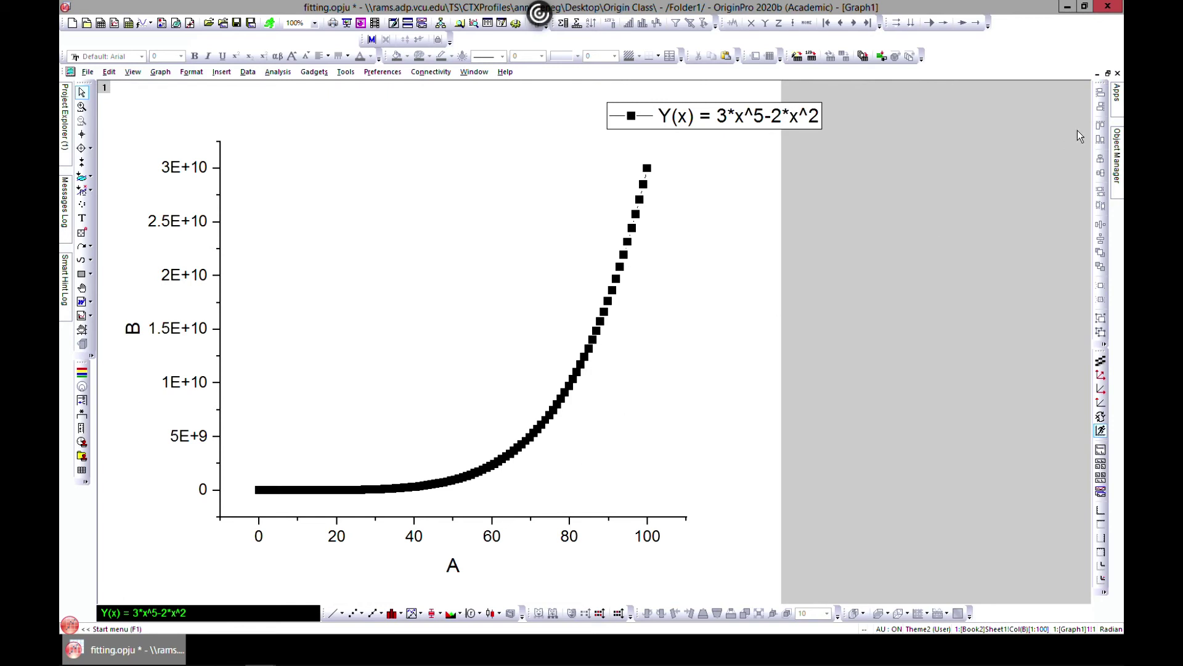
click(1107, 74)
click(571, 200)
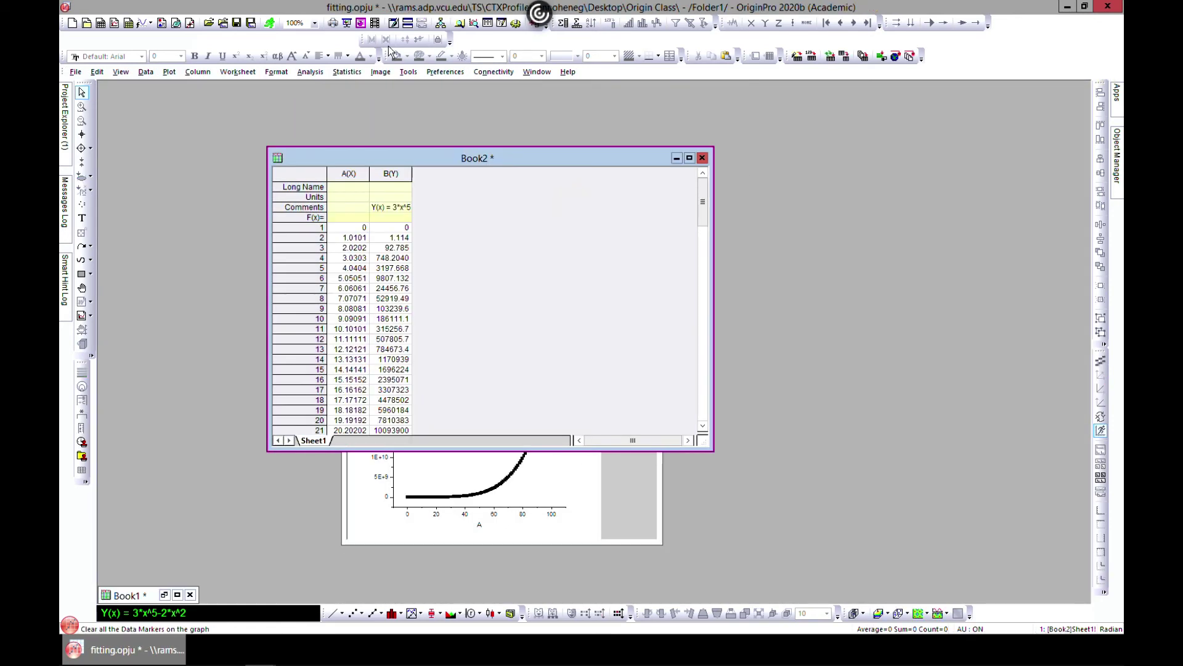
- Select Book2 columns A and B and open the Polynomial Fit dialog
click(361, 175)
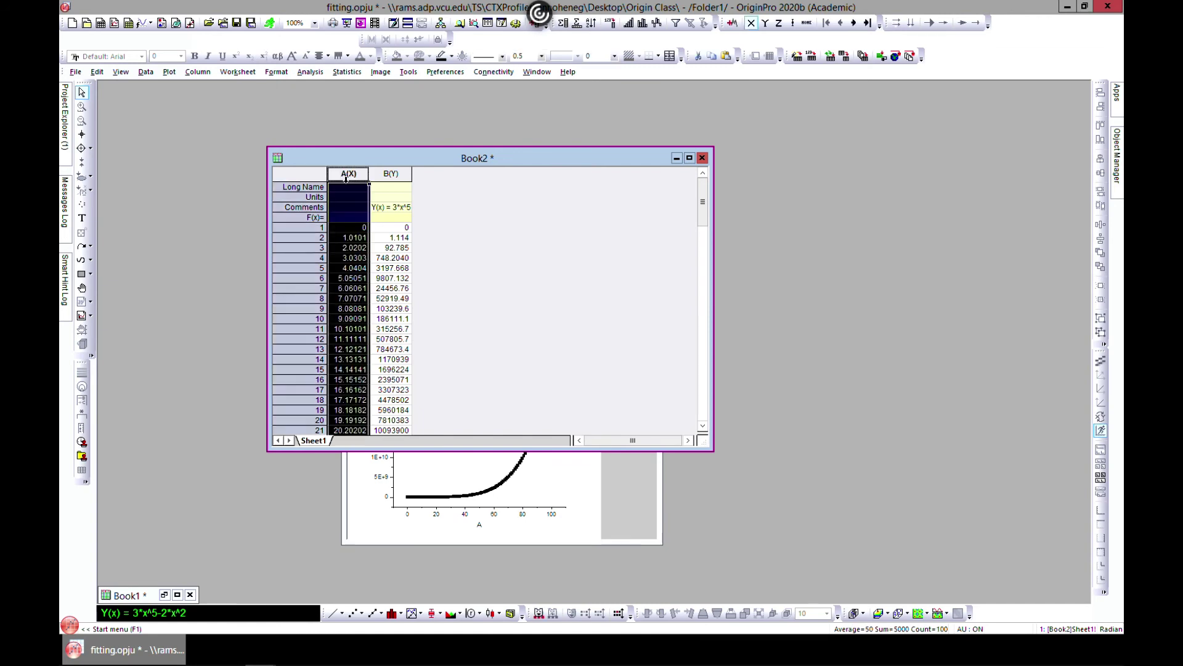
shift+click(391, 175)
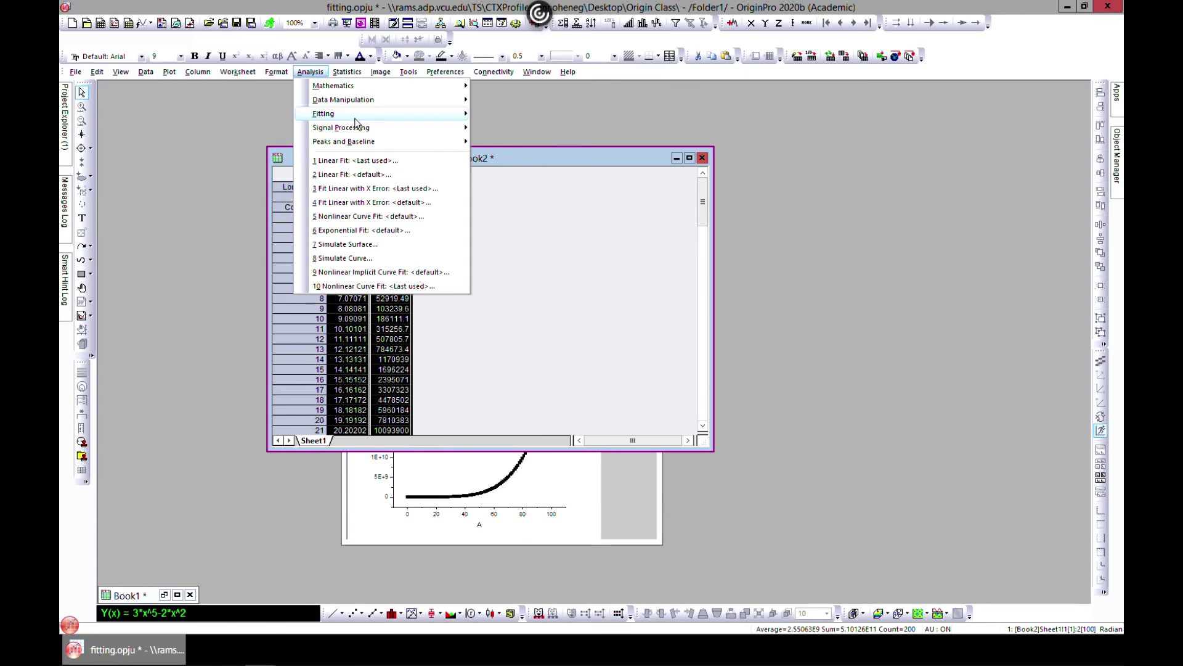
mouse_move(346, 116)
mouse_move(545, 143)
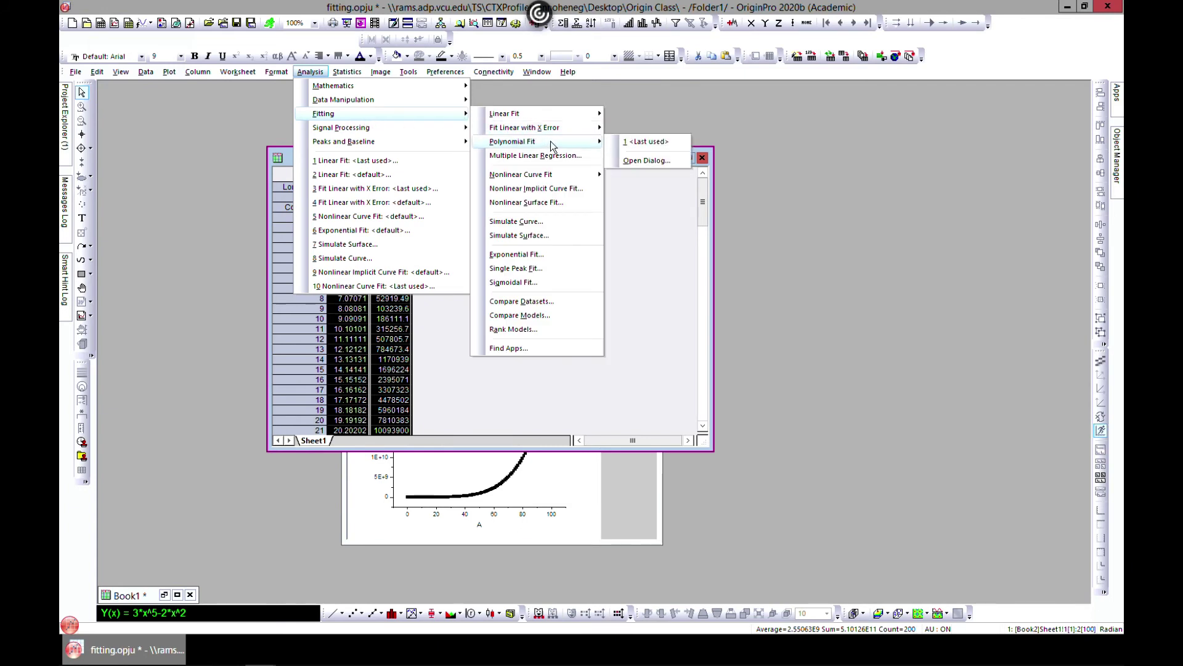
click(654, 161)
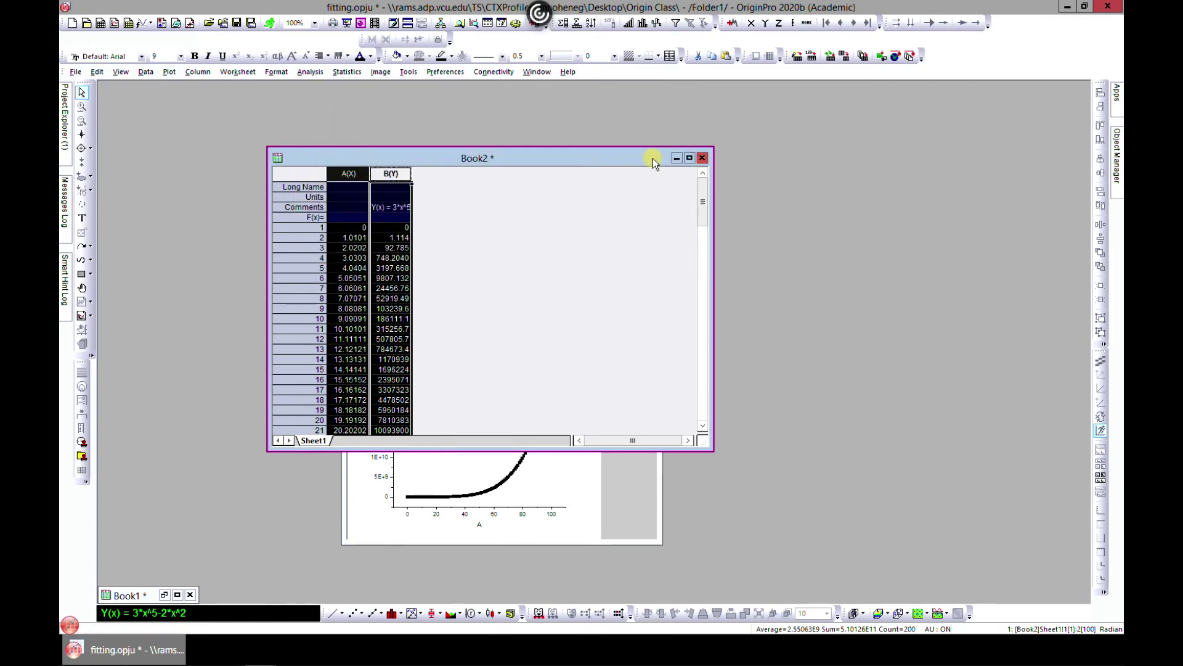
drag(608, 210, 737, 137)
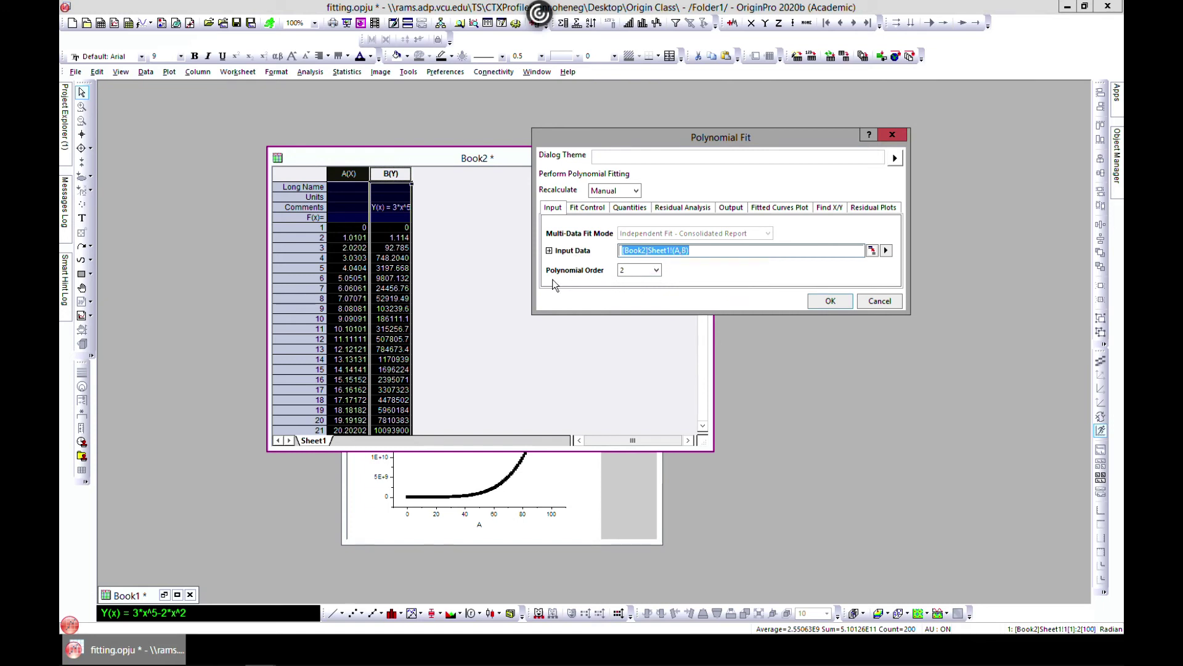
- Set polynomial order 1, run the fit, and open the Fitted Curves graph
click(658, 270)
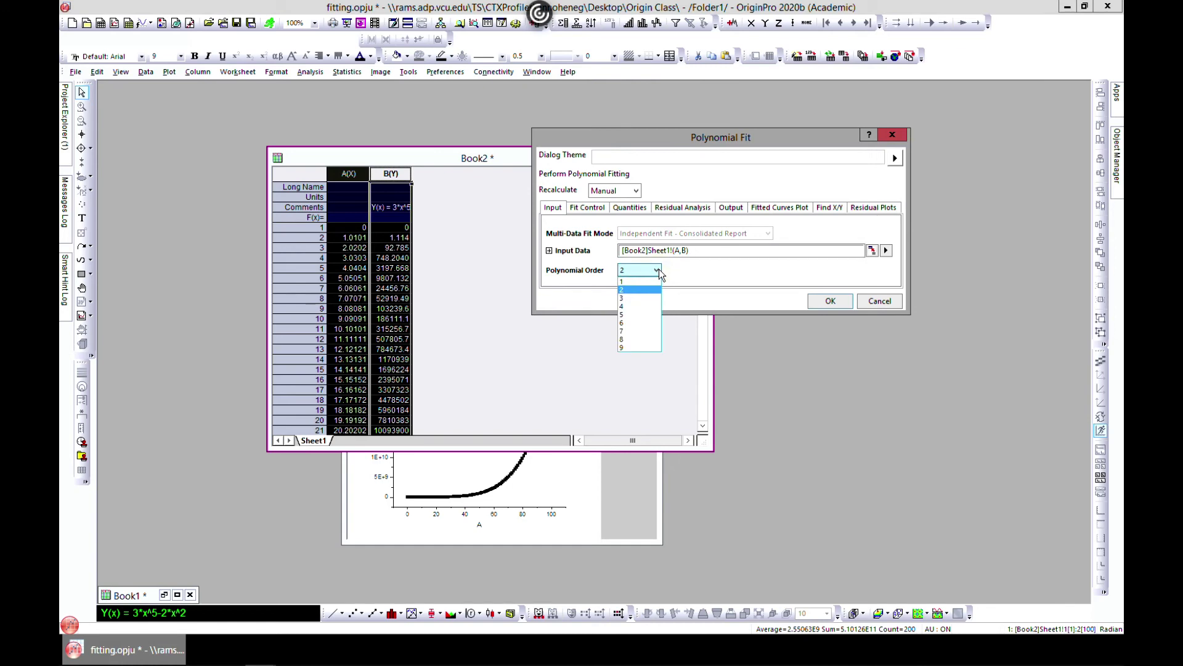
click(653, 283)
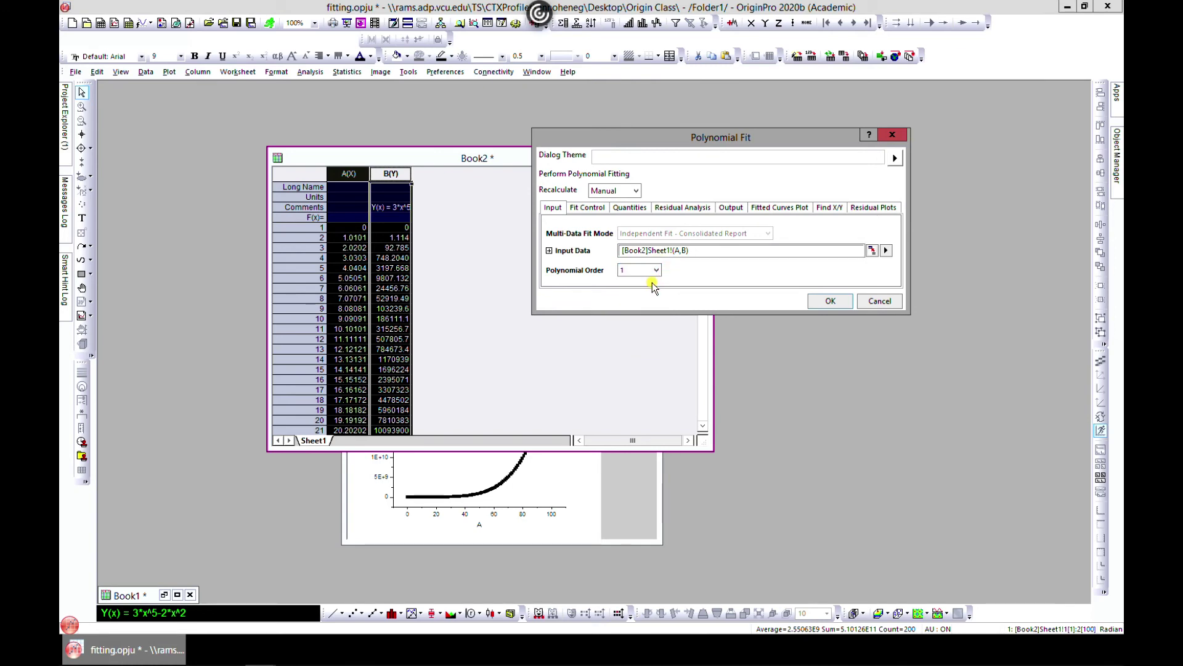
key(Return)
double_click(207, 467)
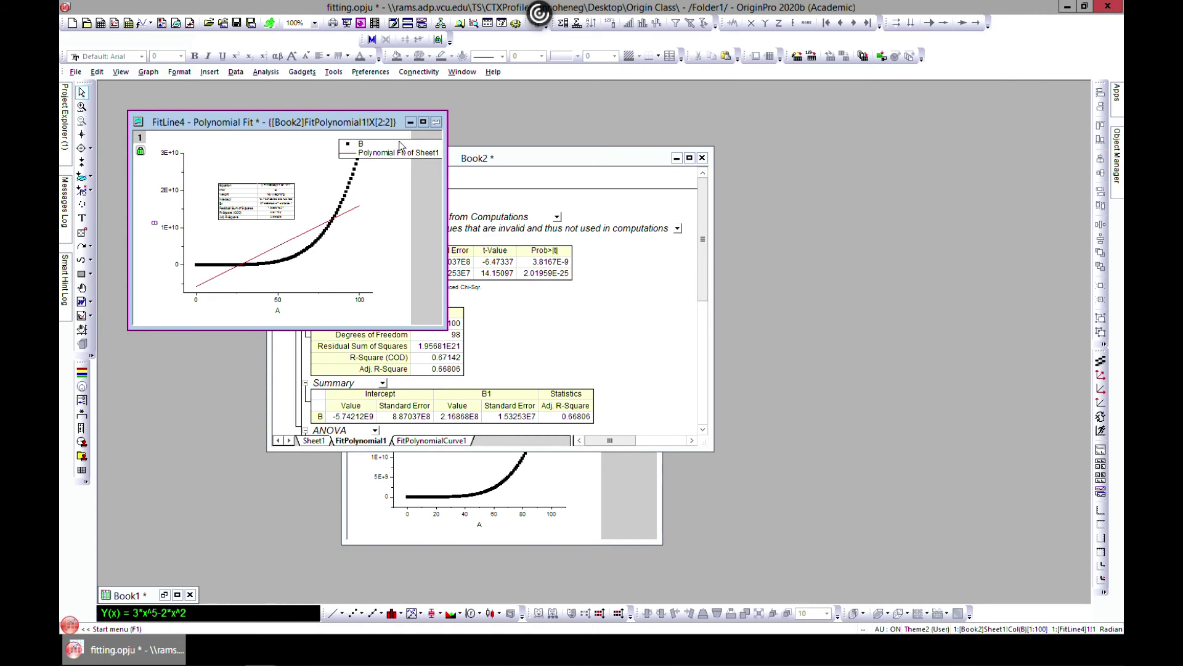
- Maximize the graph and refit the Book2 polynomial at order 2, giving R-Square 0.95332
click(423, 123)
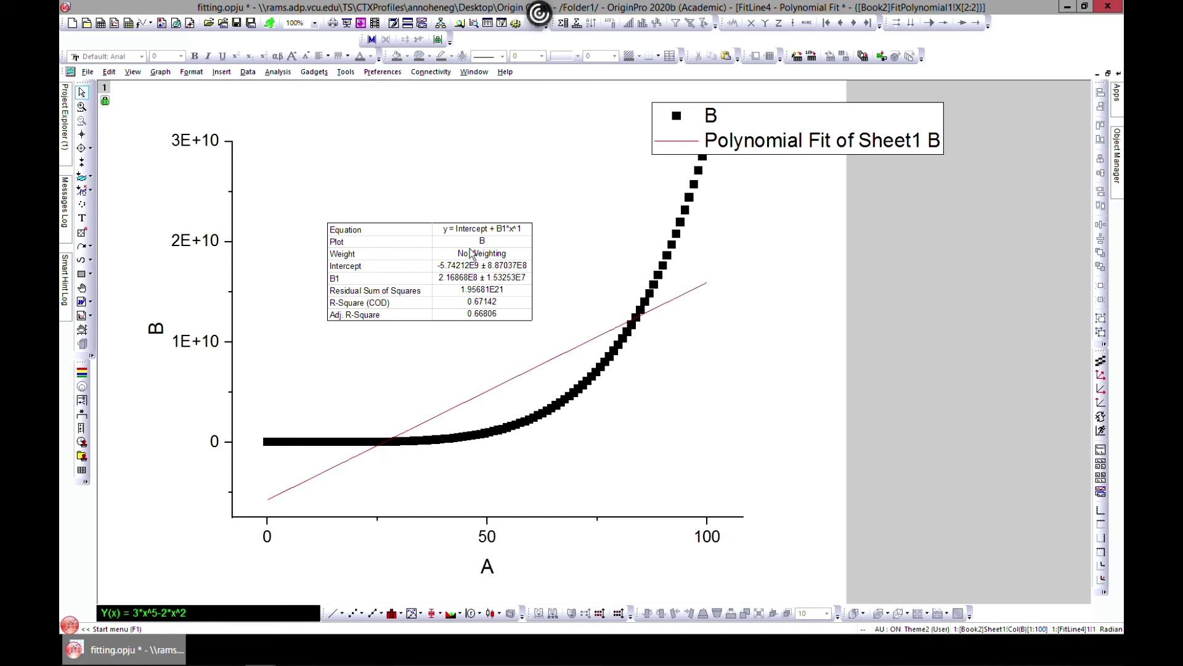
mouse_move(362, 454)
click(105, 101)
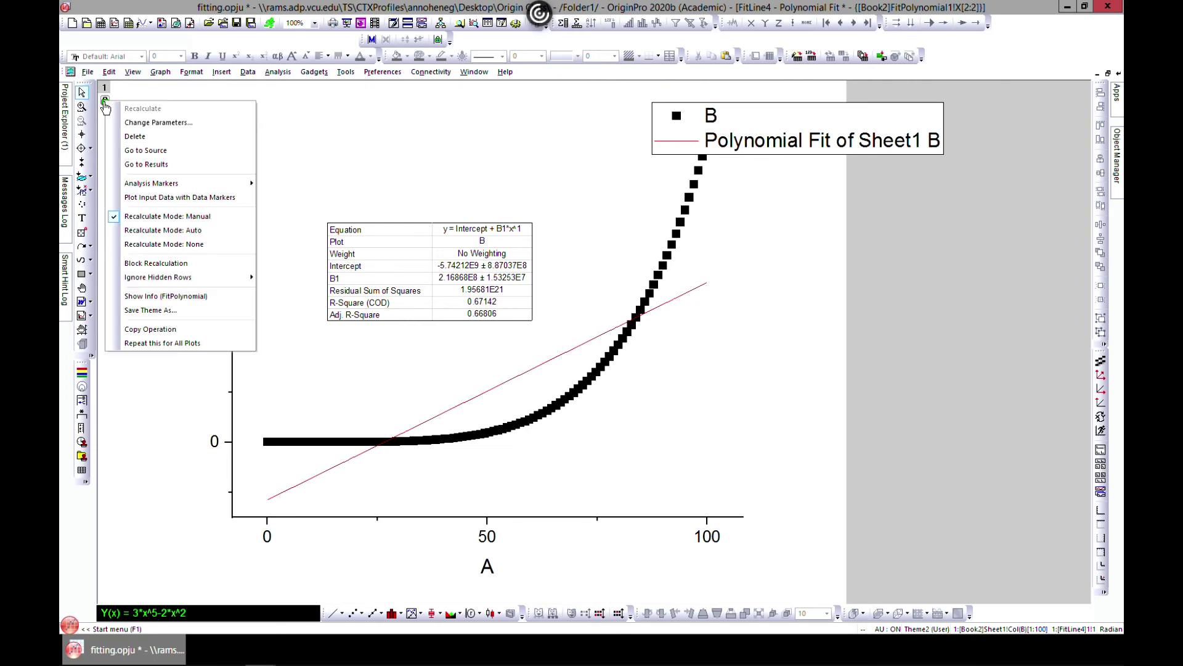
click(148, 122)
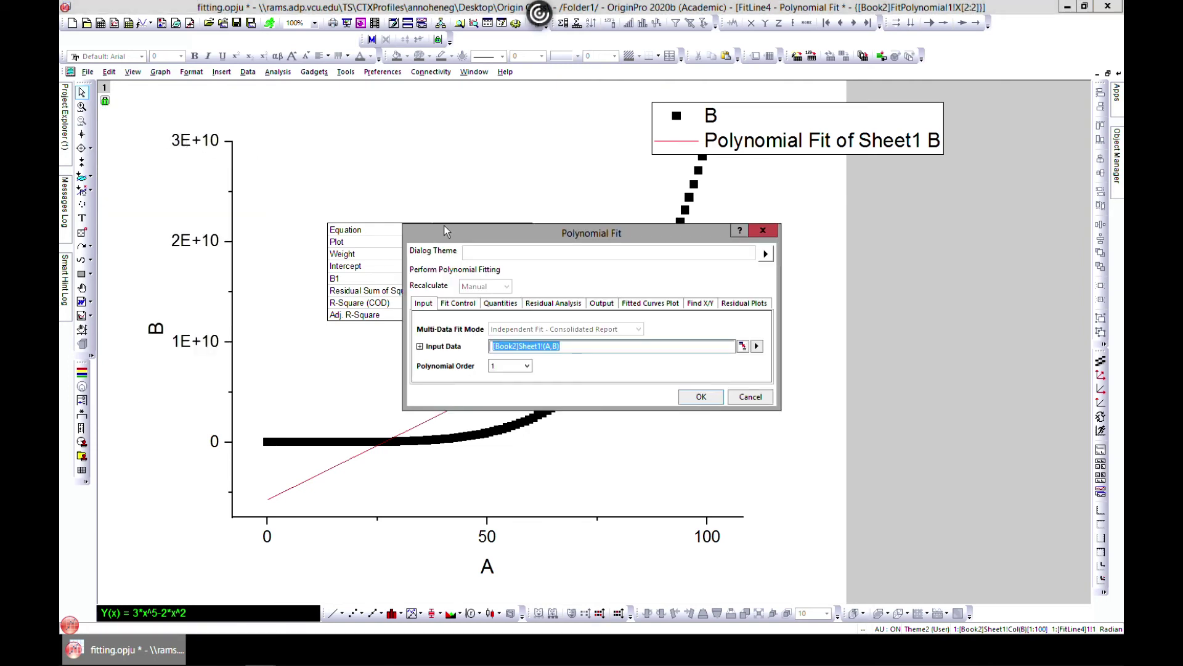
click(528, 367)
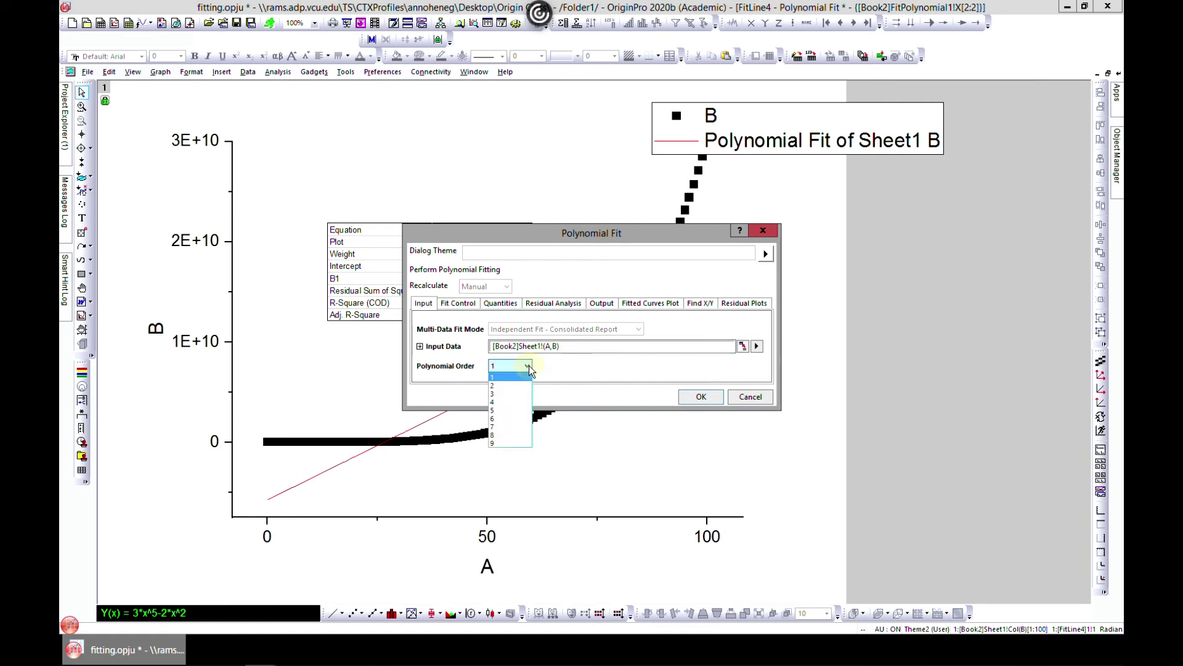
click(517, 386)
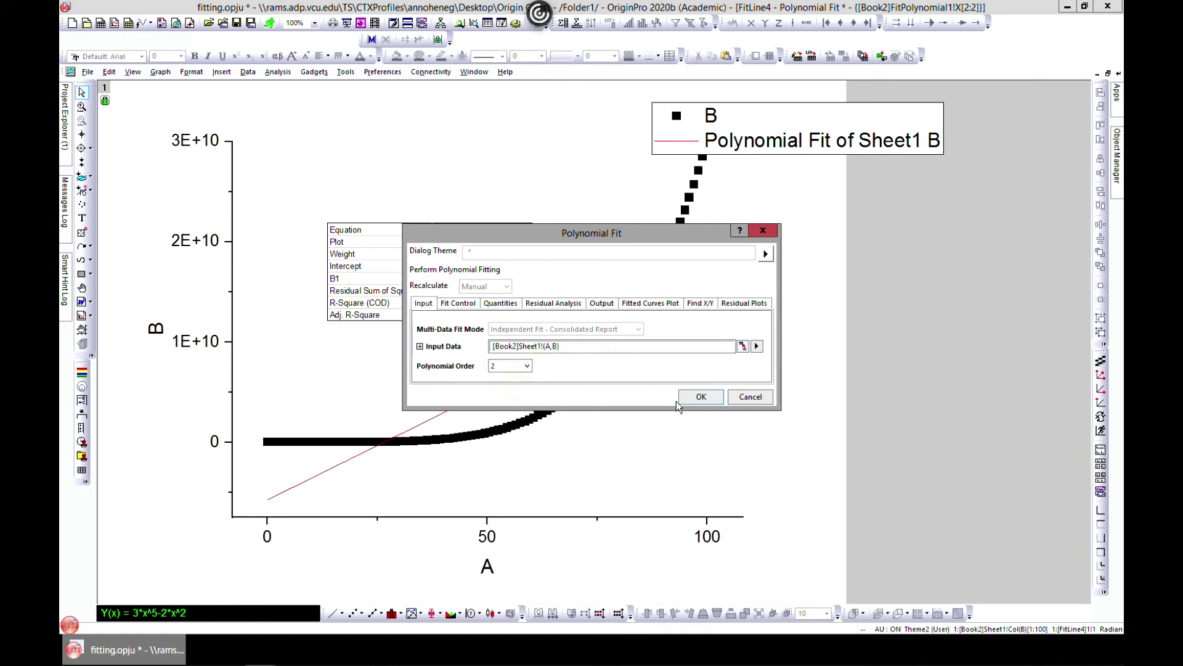
click(696, 397)
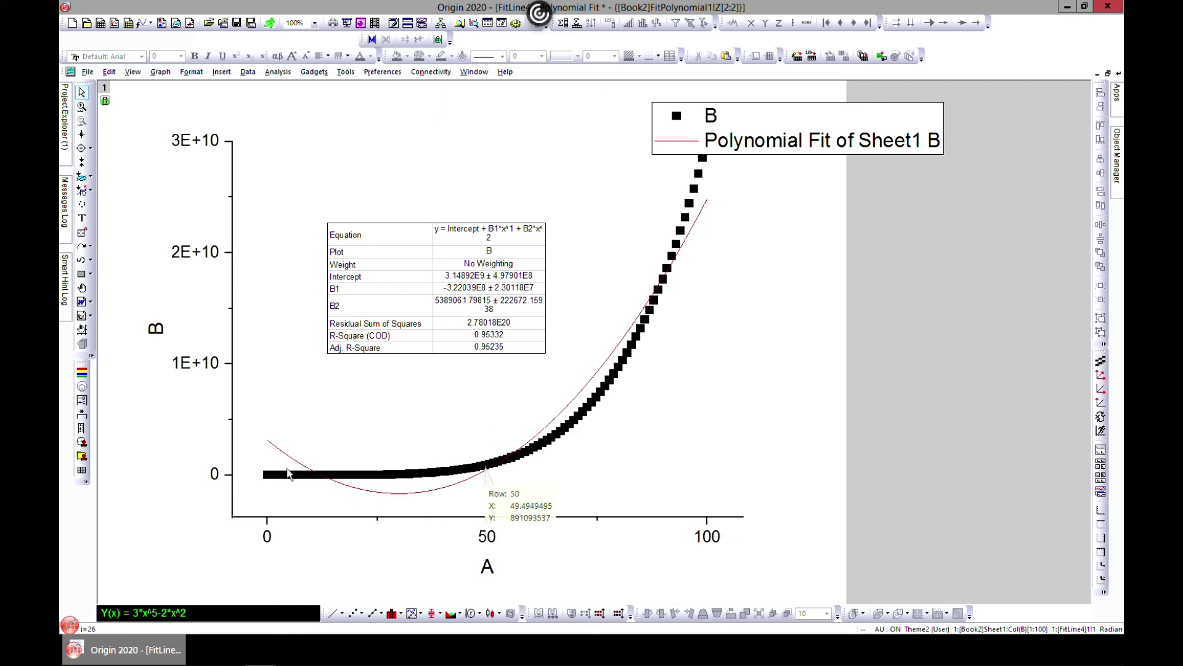
- Change the polynomial fit parameters to Polynomial Order 4 and refit
click(105, 101)
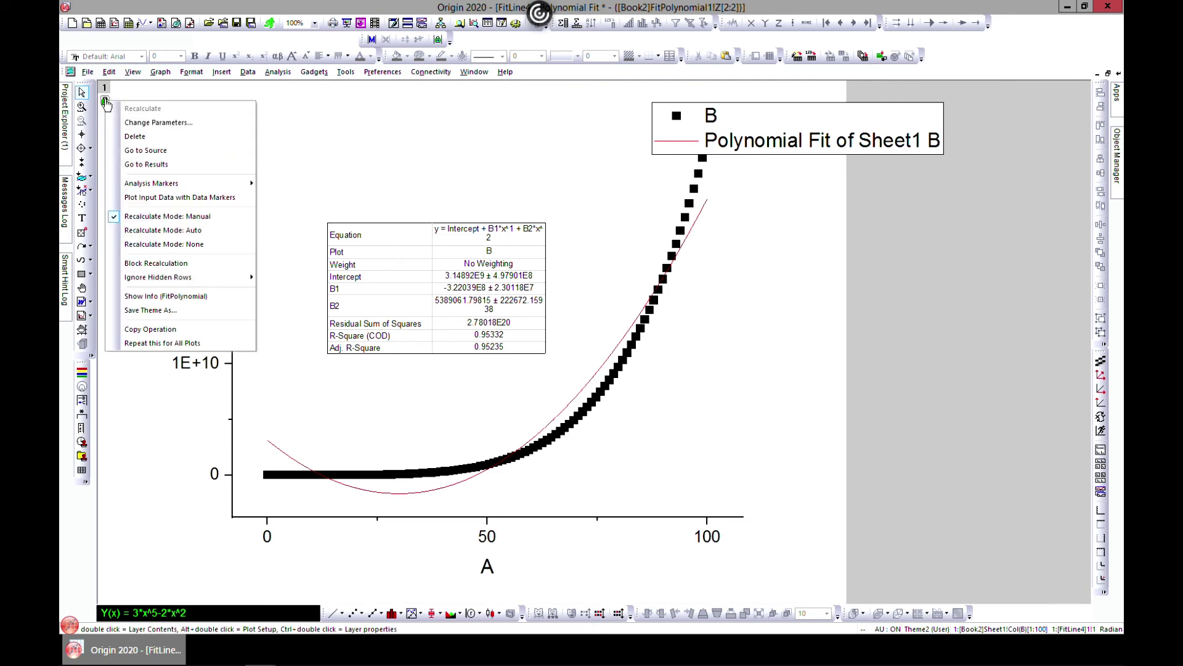
click(174, 125)
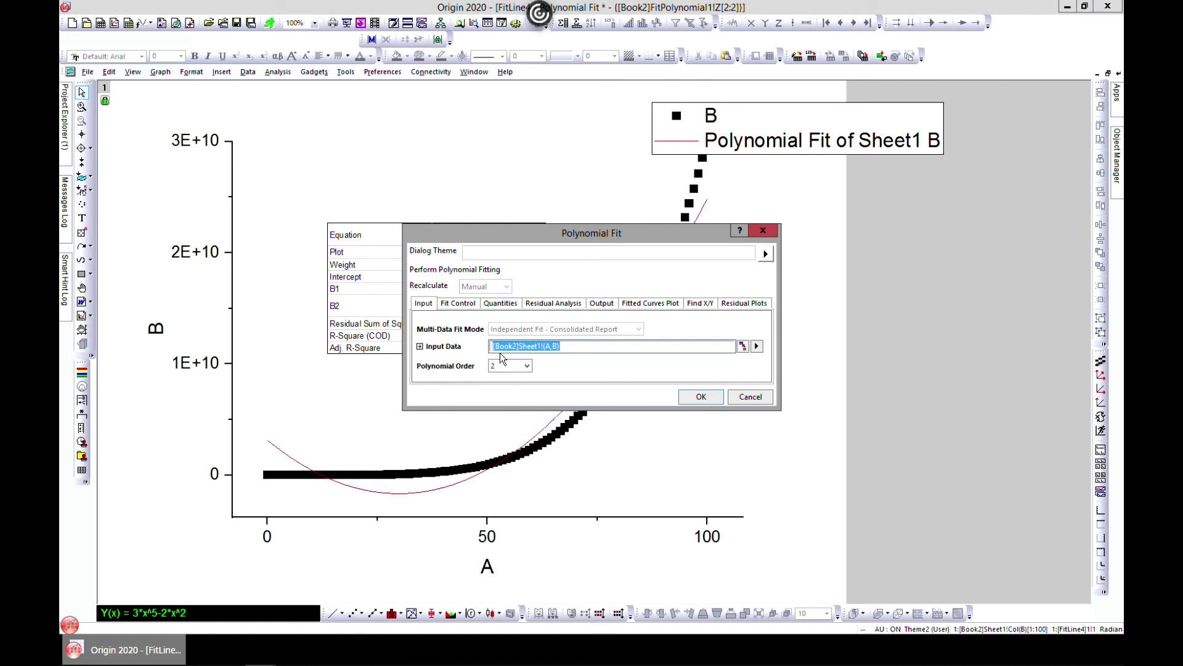
click(525, 366)
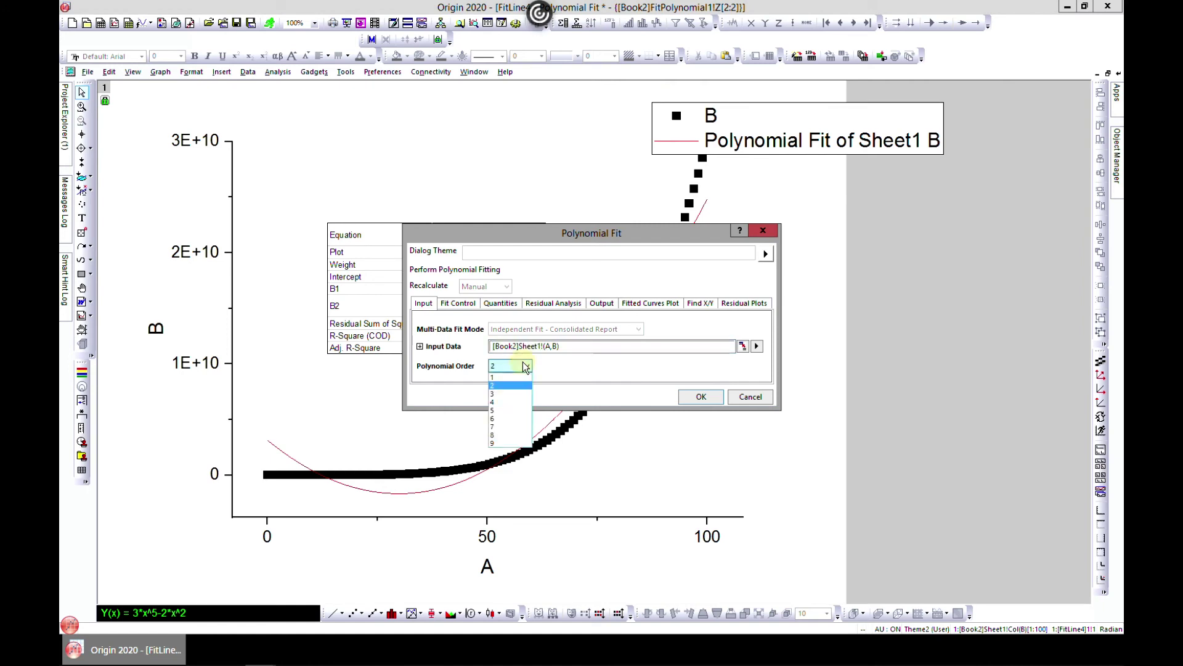
click(515, 401)
click(695, 397)
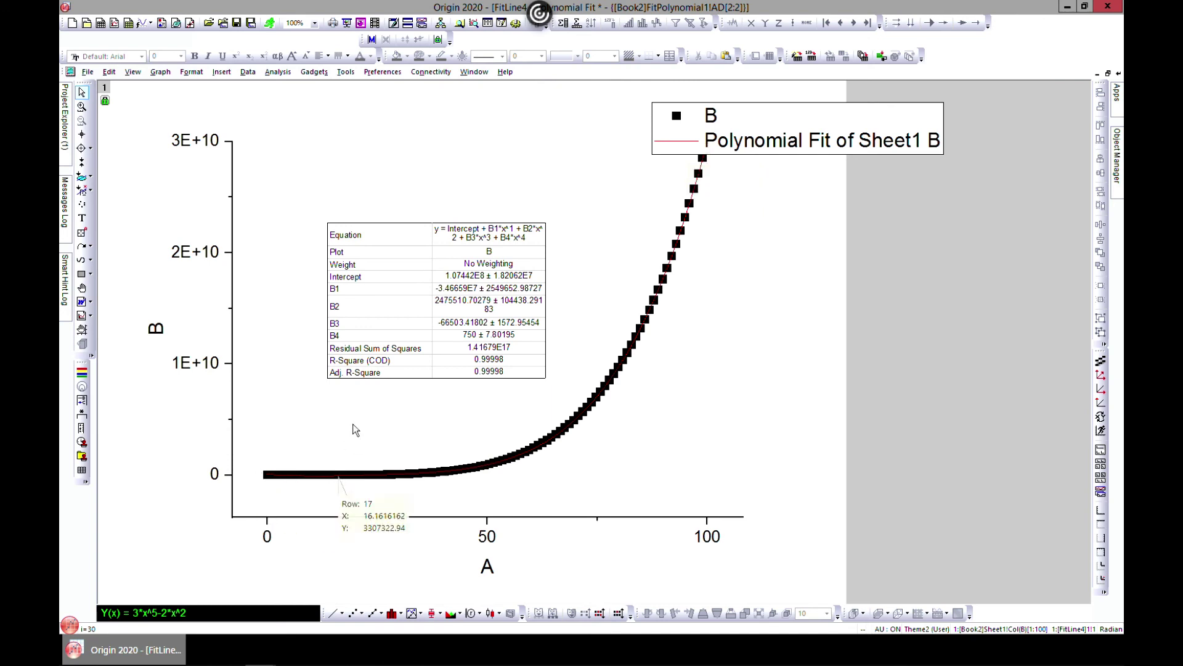
- Refit at Polynomial Order 5, reaching R-Square 1 with B2 = -2 and B5 = 3
click(104, 100)
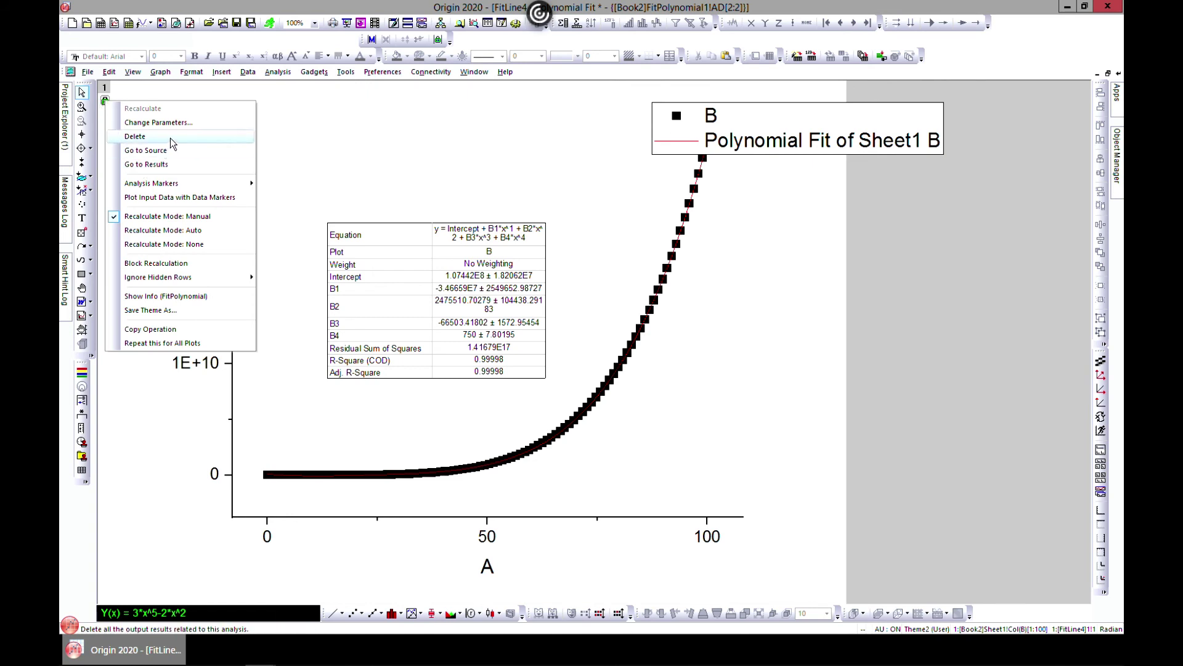
click(172, 122)
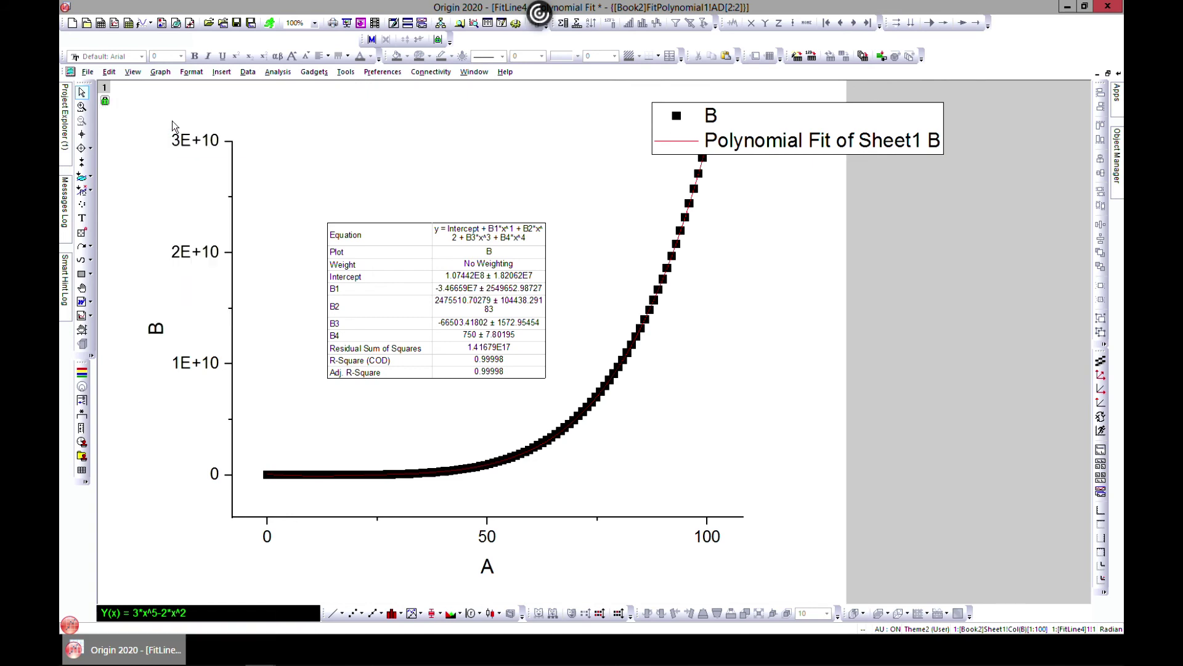
click(525, 366)
click(512, 409)
click(702, 397)
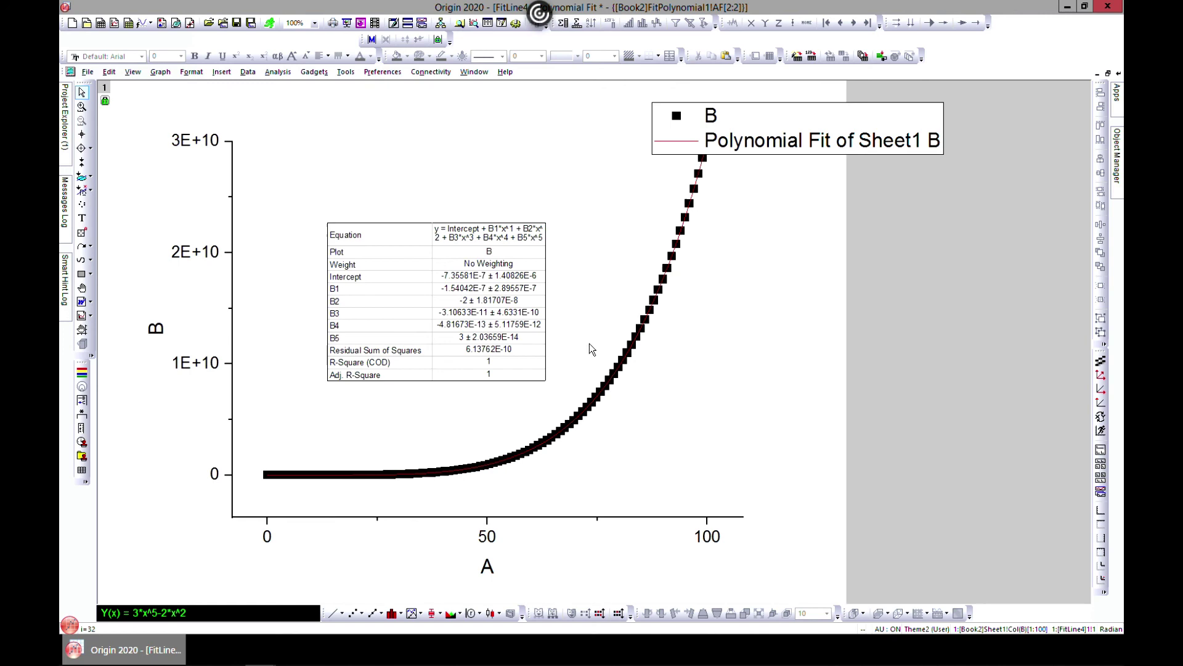
- Check the fit curve's Plot Details, view the Fitted Curves Plot, then return to the FitPolynomial1 report
double_click(660, 143)
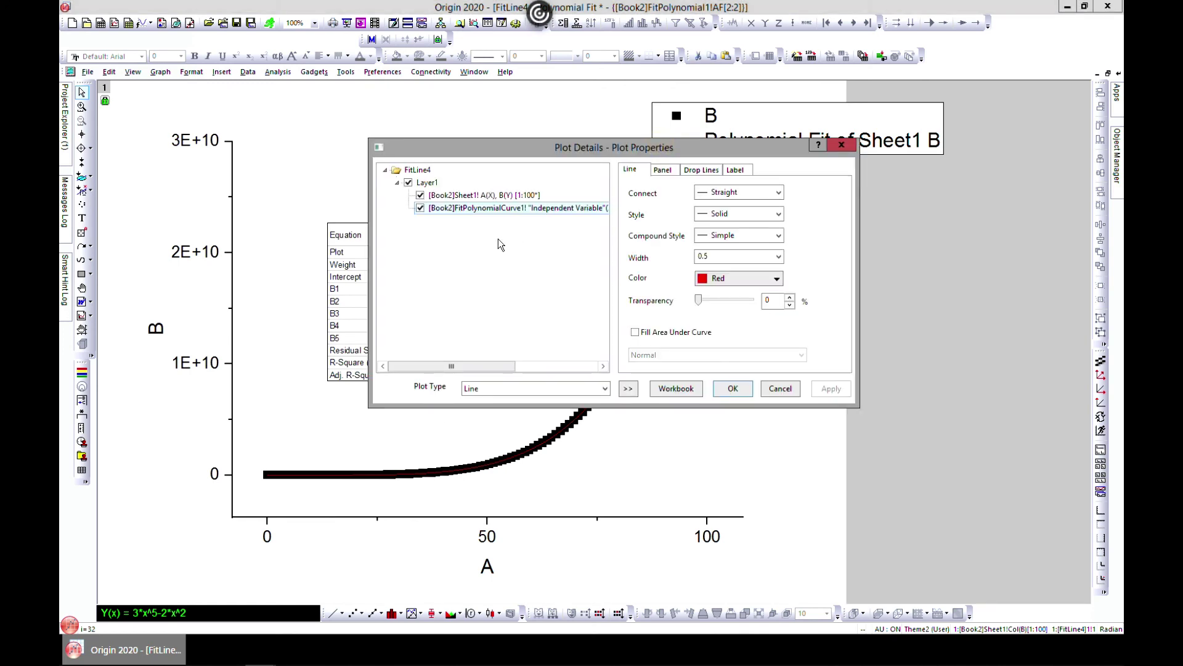
click(842, 144)
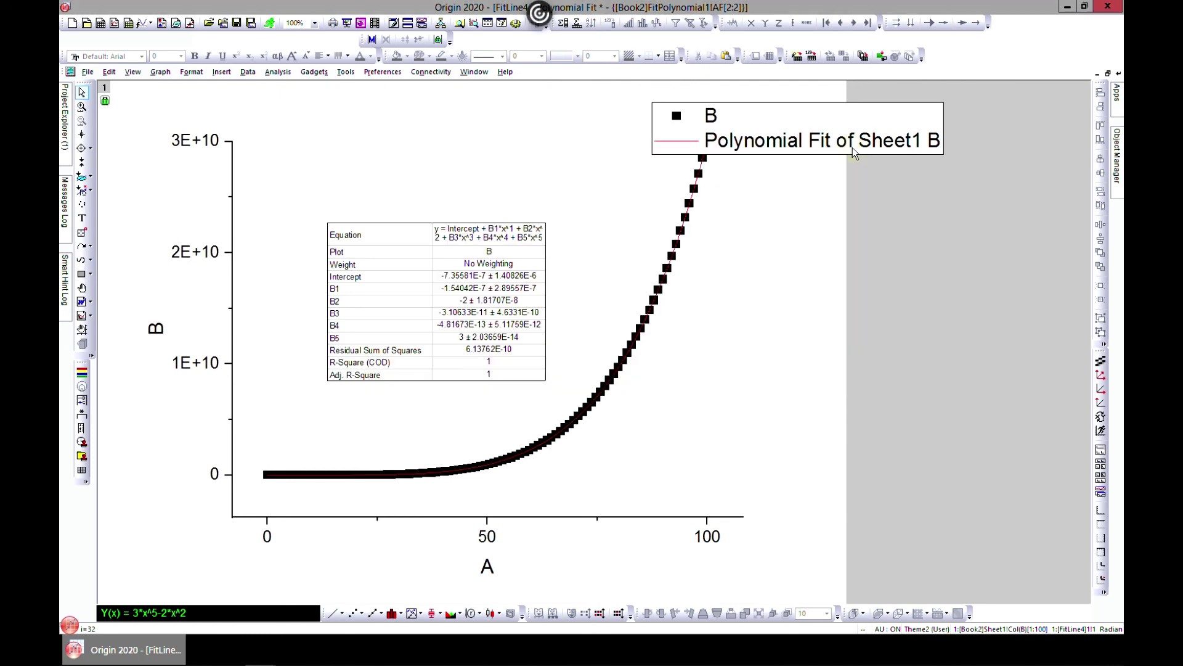
click(1099, 74)
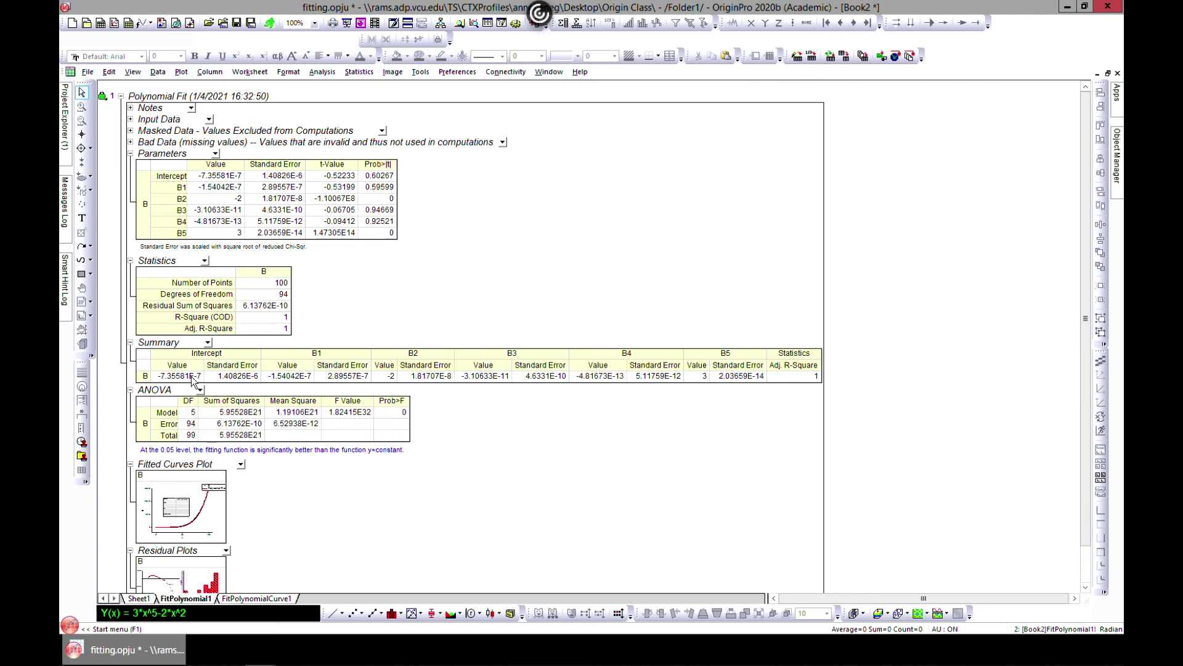
double_click(202, 513)
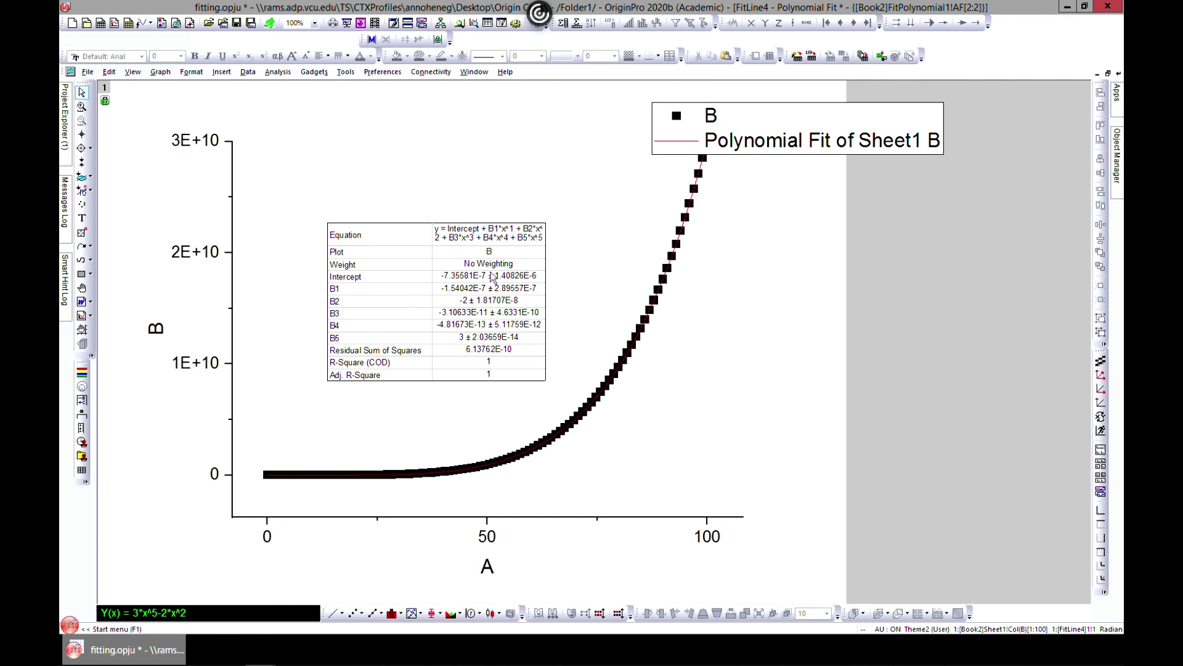
click(1118, 74)
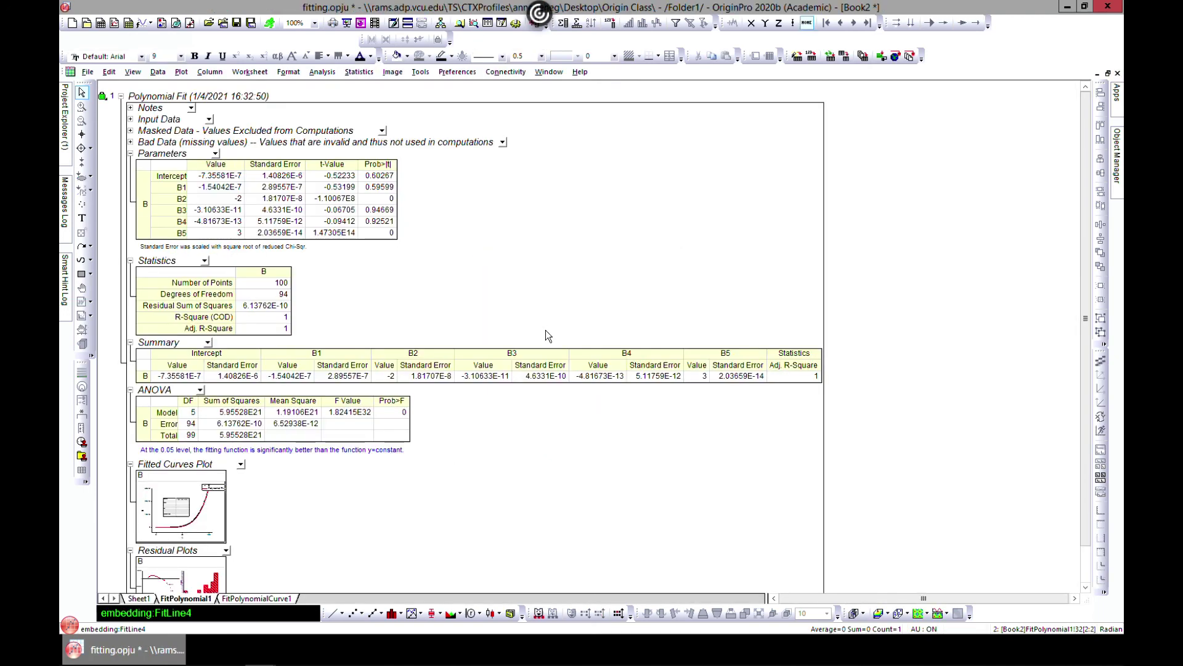